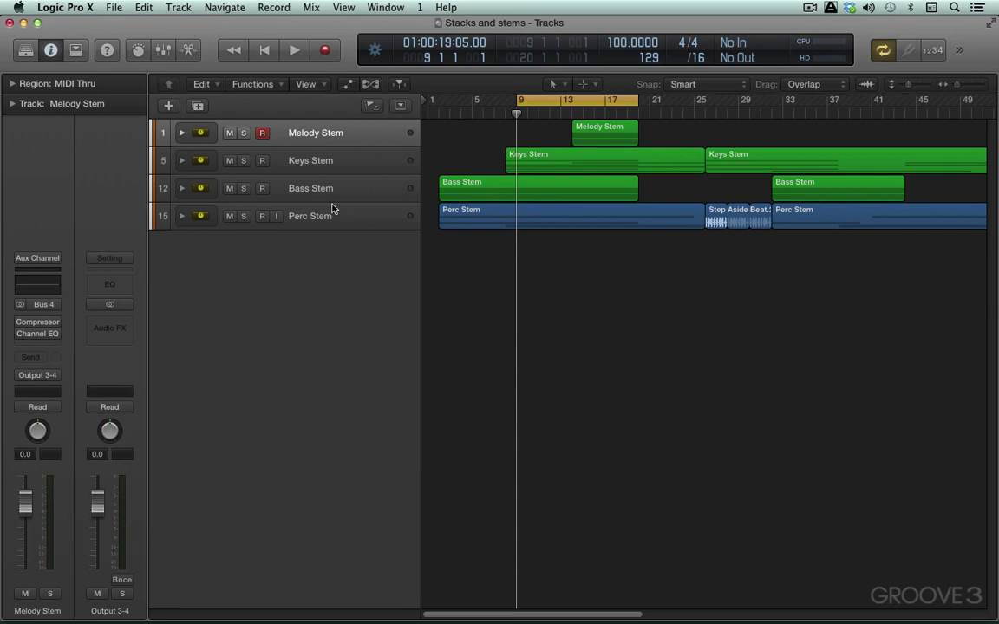
Inspect the Melody and Keys stem stacks and the Keys, Bass and Perc stem routing
left_click(180, 132)
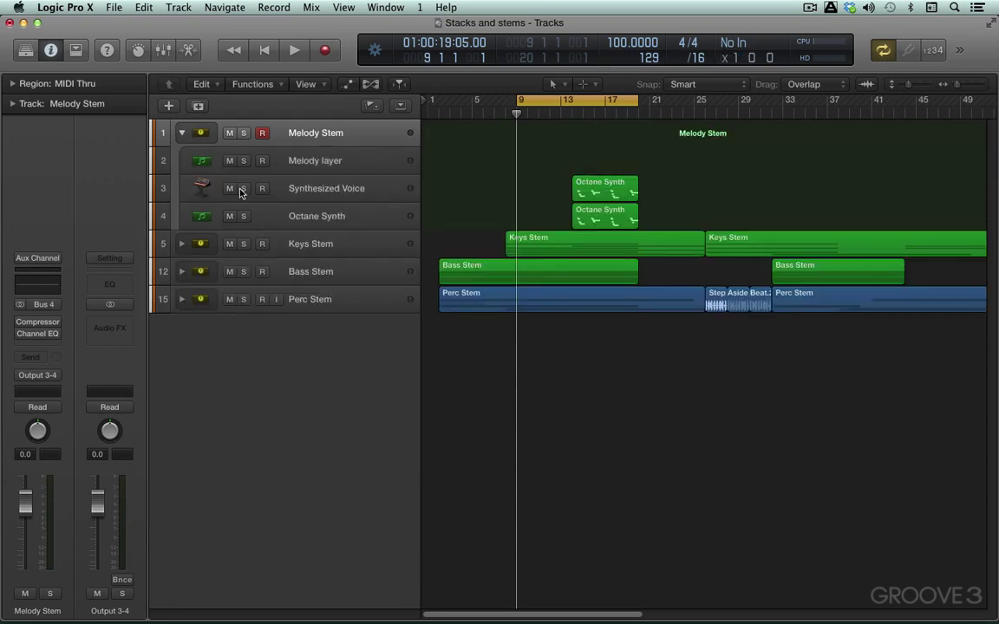
left_click(181, 131)
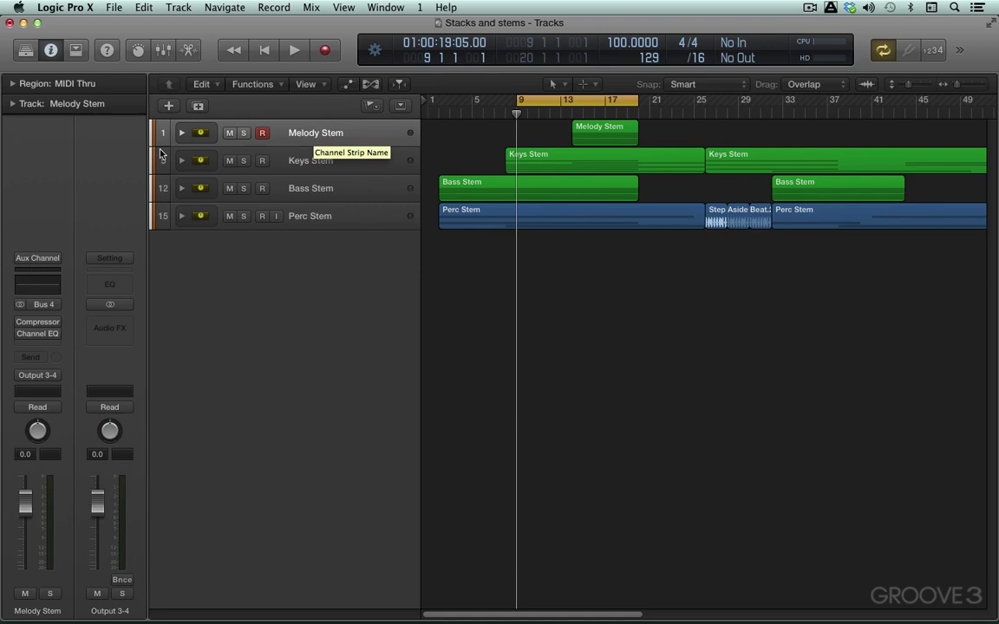
left_click(181, 162)
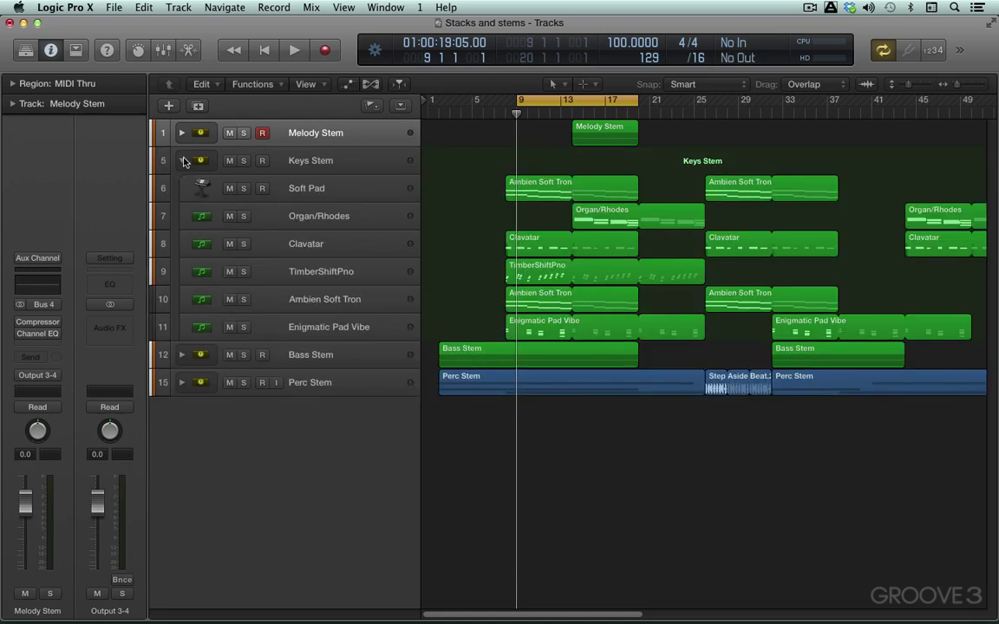
left_click(182, 161)
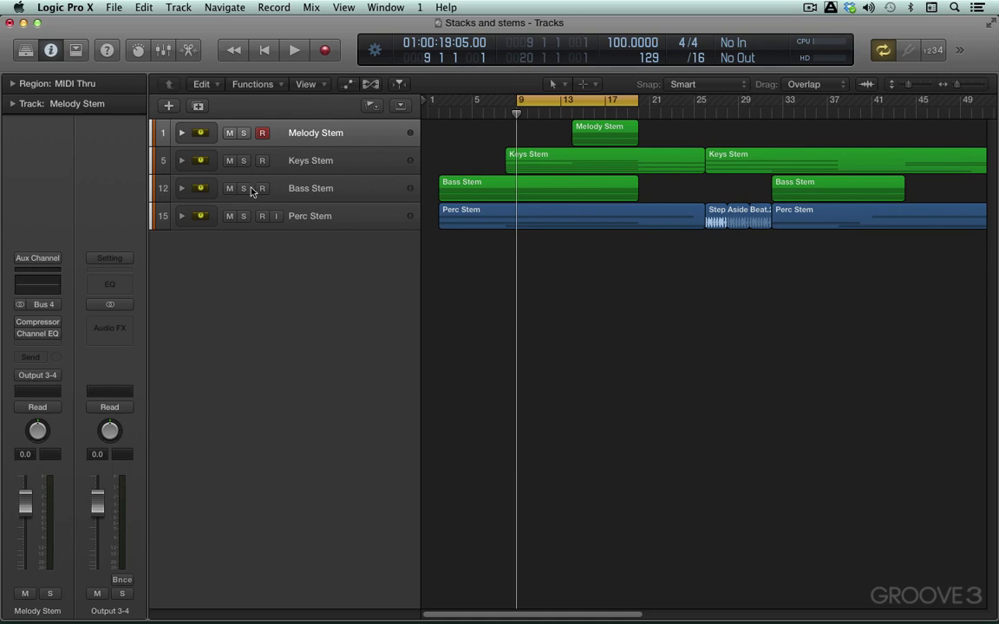
left_click(310, 161)
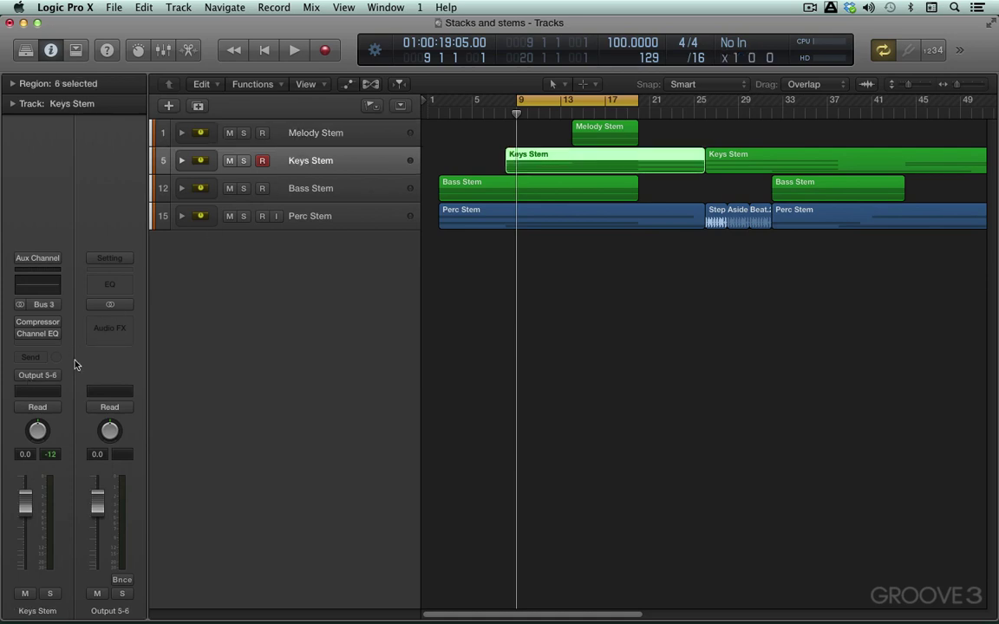
left_click(323, 189)
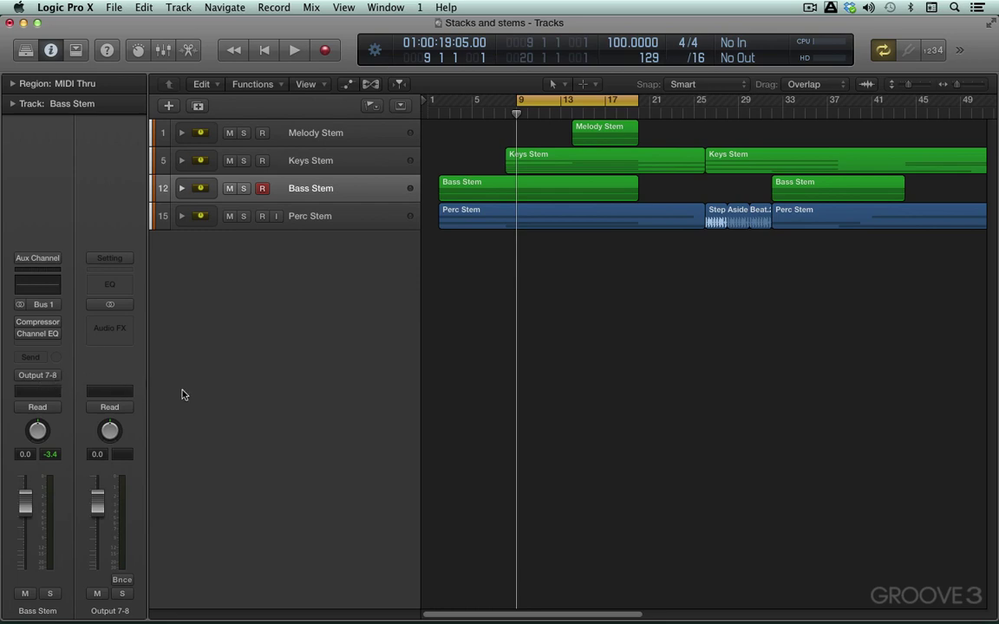
left_click(317, 216)
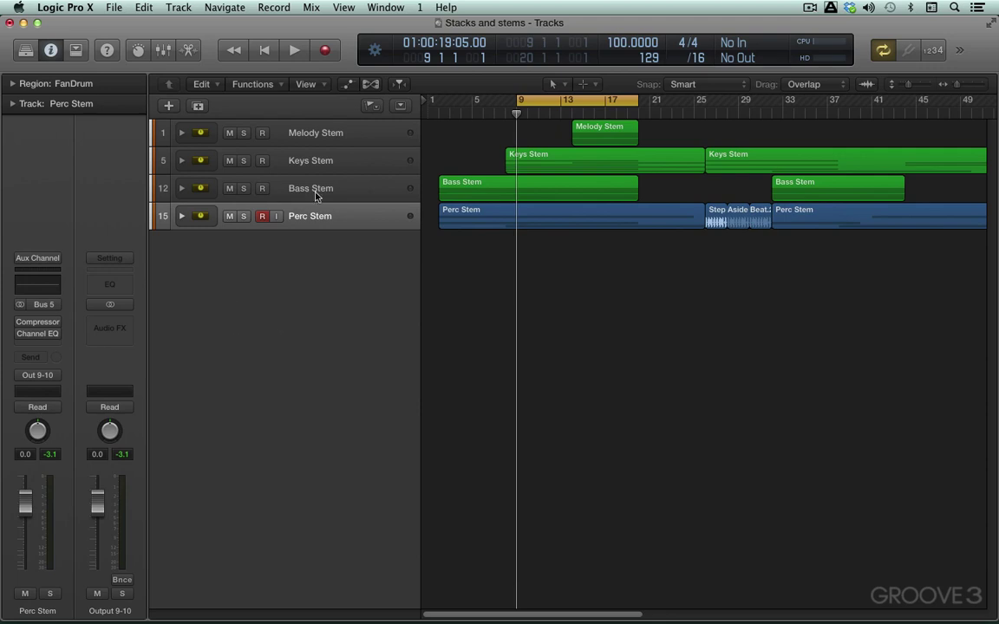
Create four new audio tracks with their input set to Bus 9
double_click(286, 302)
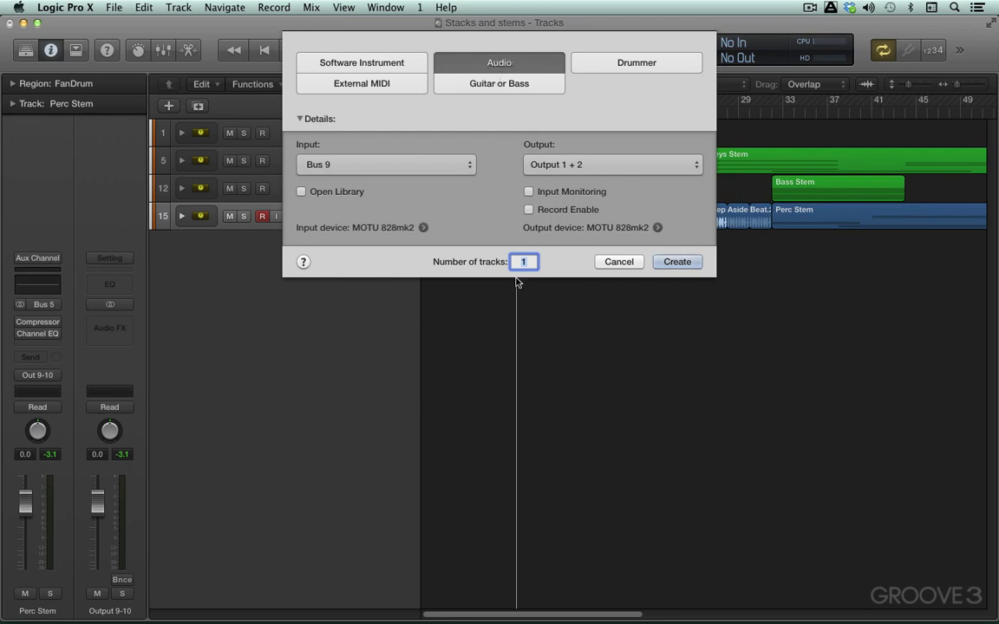
type("4")
left_click(356, 165)
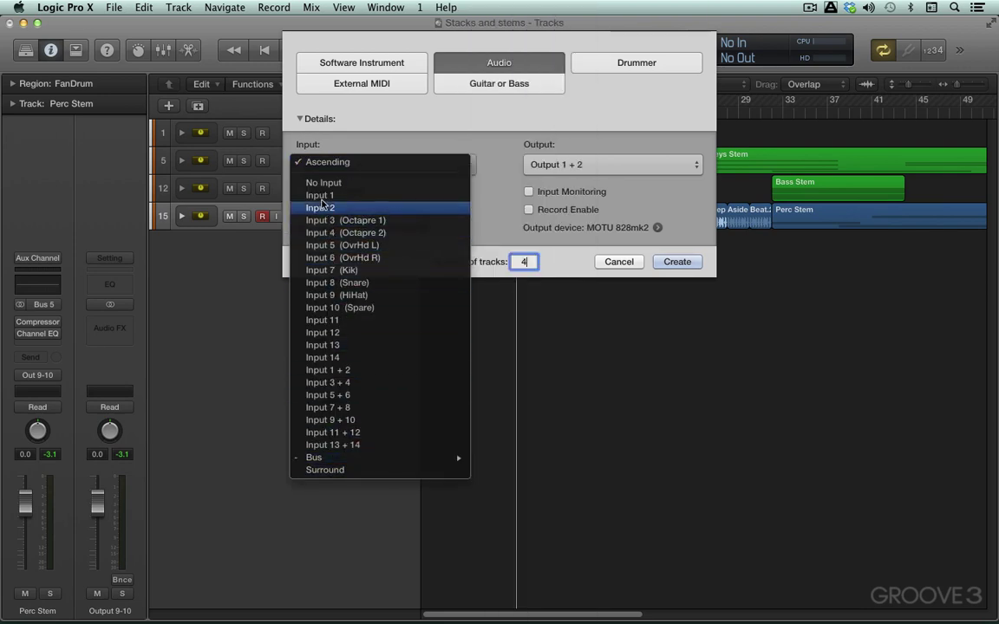
mouse_move(329, 457)
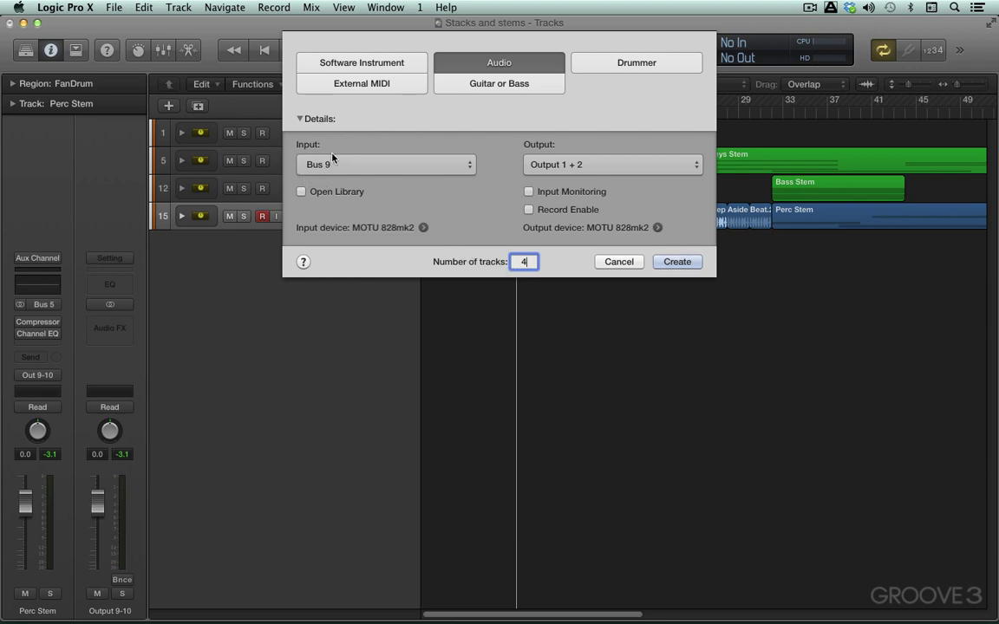
left_click(678, 262)
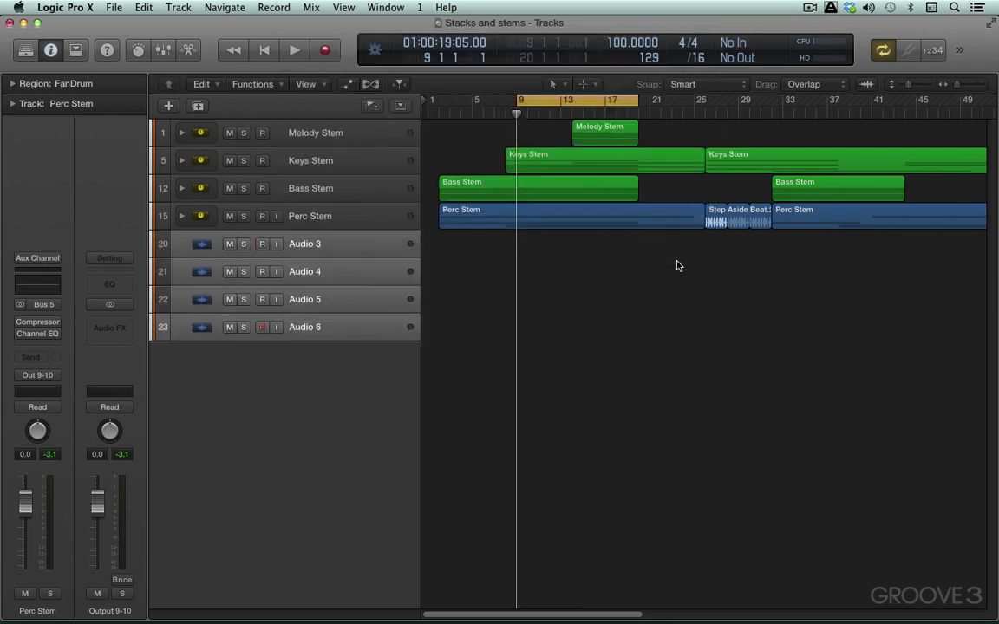
left_click(338, 245)
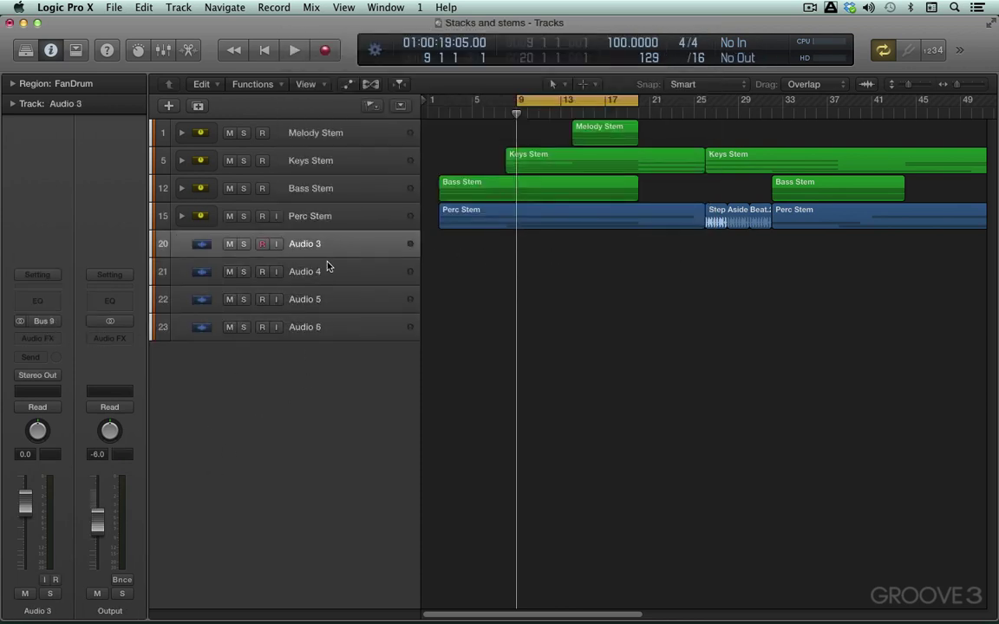
left_click(326, 269)
left_click(295, 300)
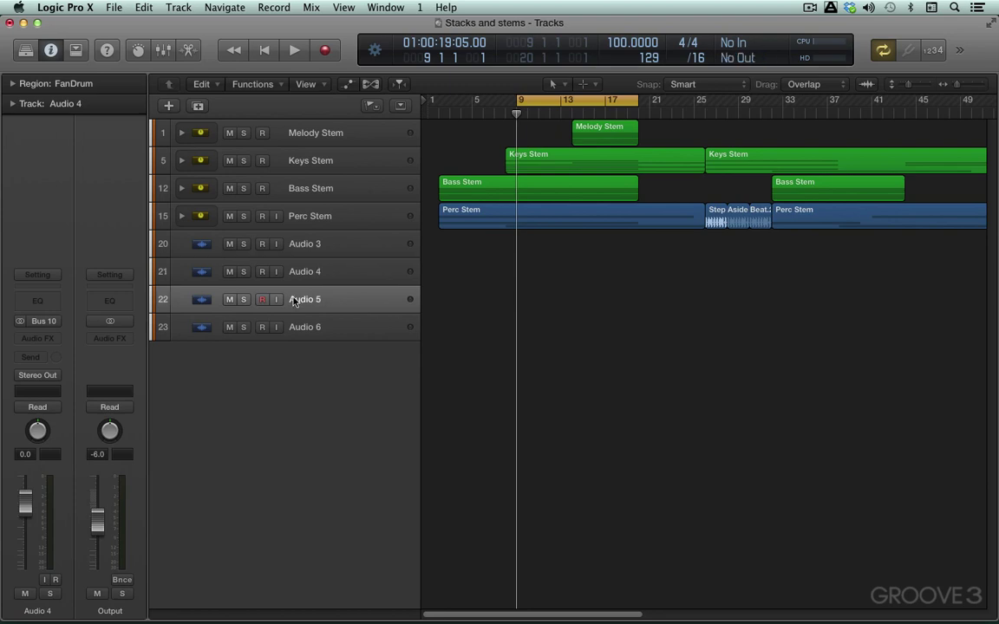
left_click(312, 328)
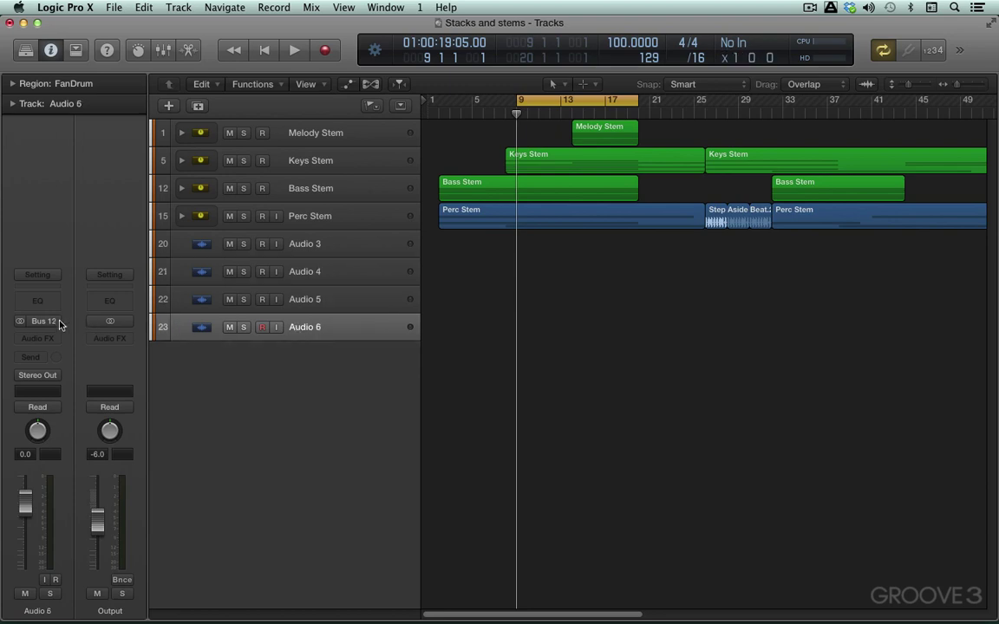
left_click(334, 246)
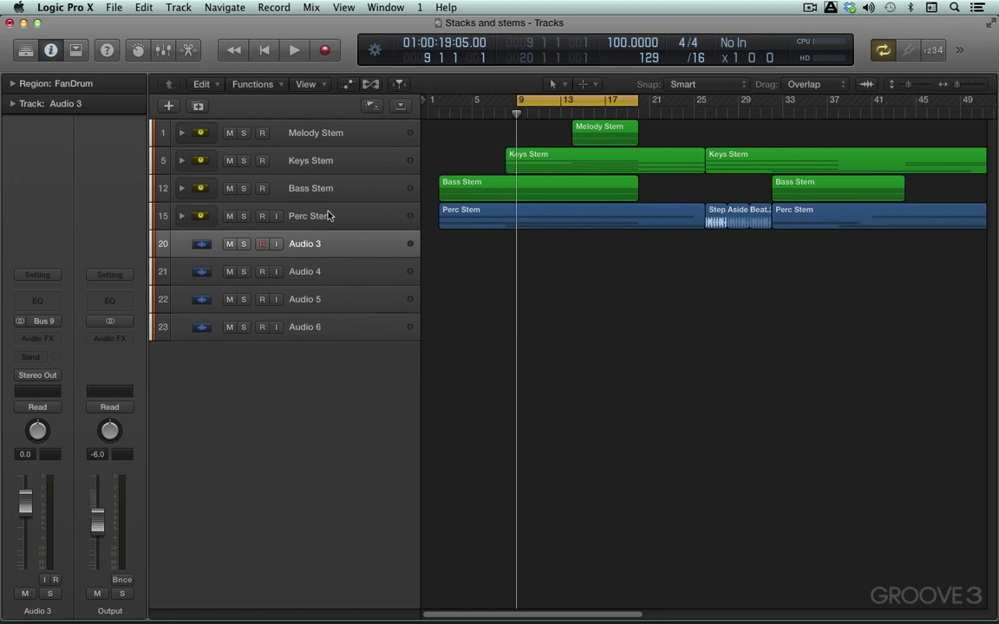
left_click(350, 132)
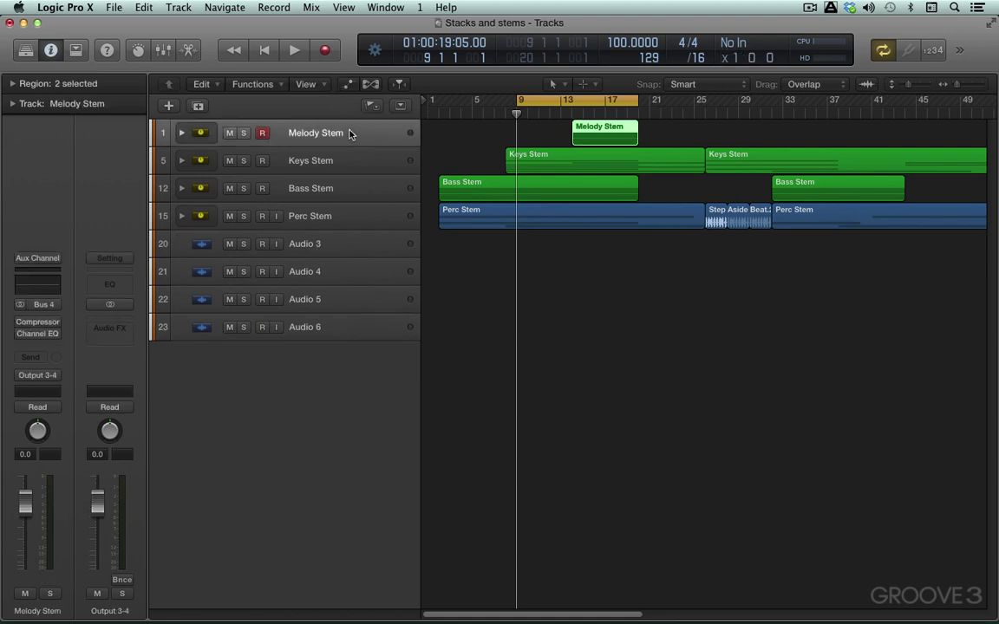
Set the Melody Stem channel's output to Bus 9 in the inspector
left_click(45, 378)
mouse_move(44, 430)
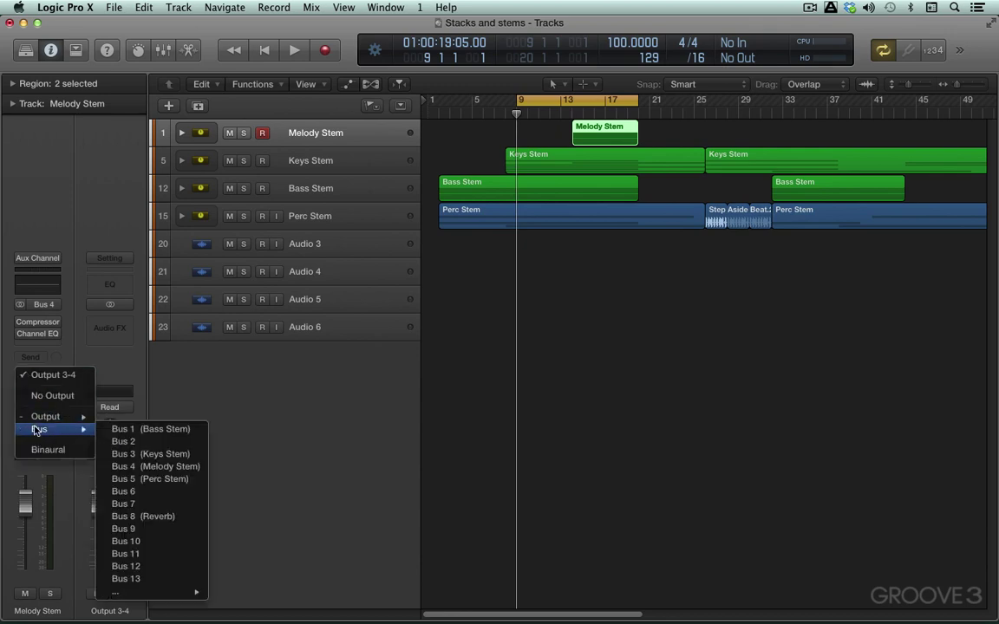
left_click(125, 529)
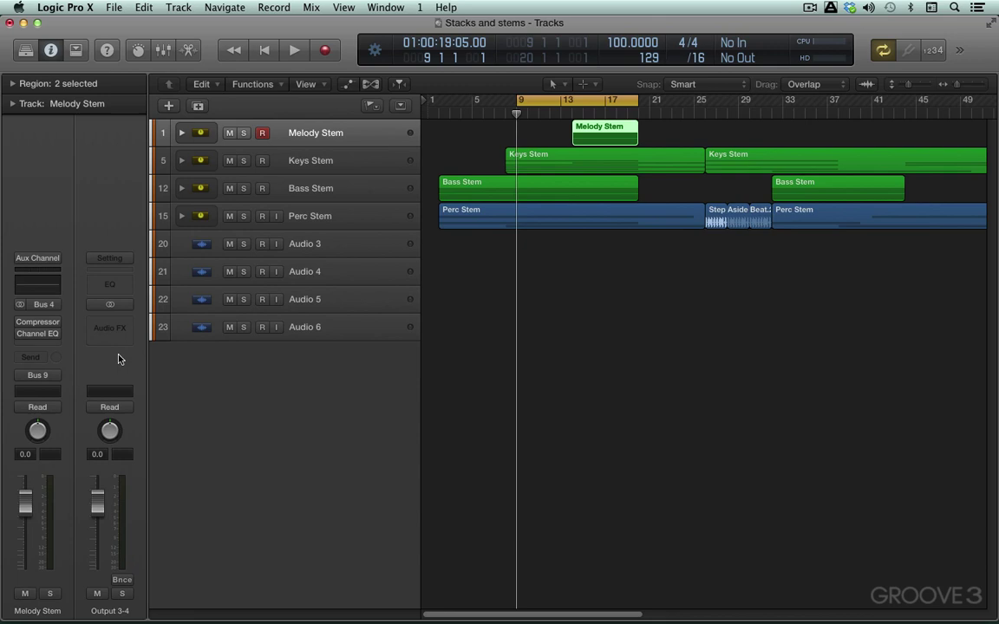
Show the mixer briefly to check the routing, then hide it again
key("x")
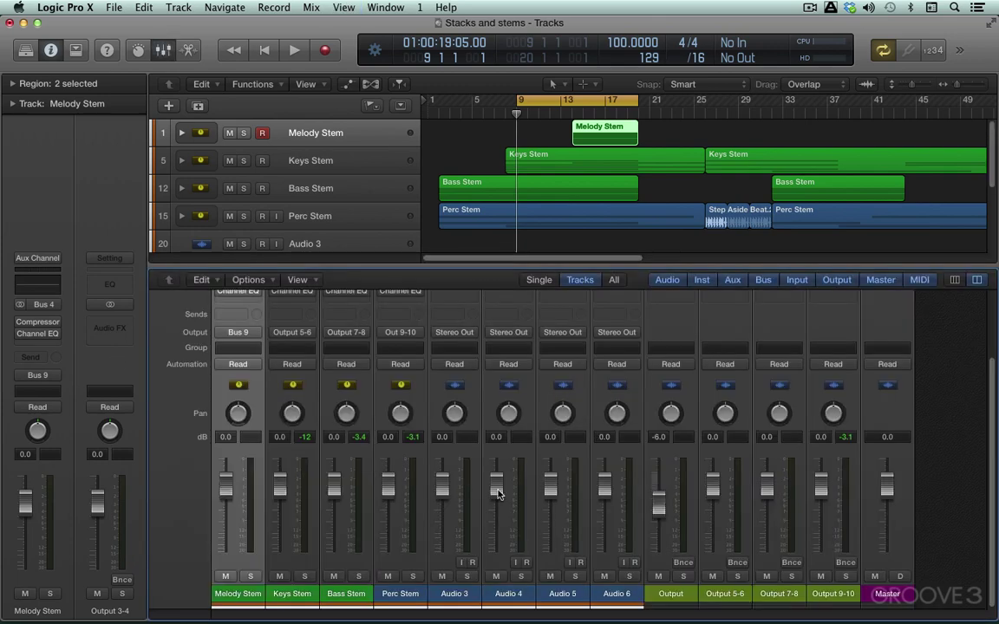
key("x")
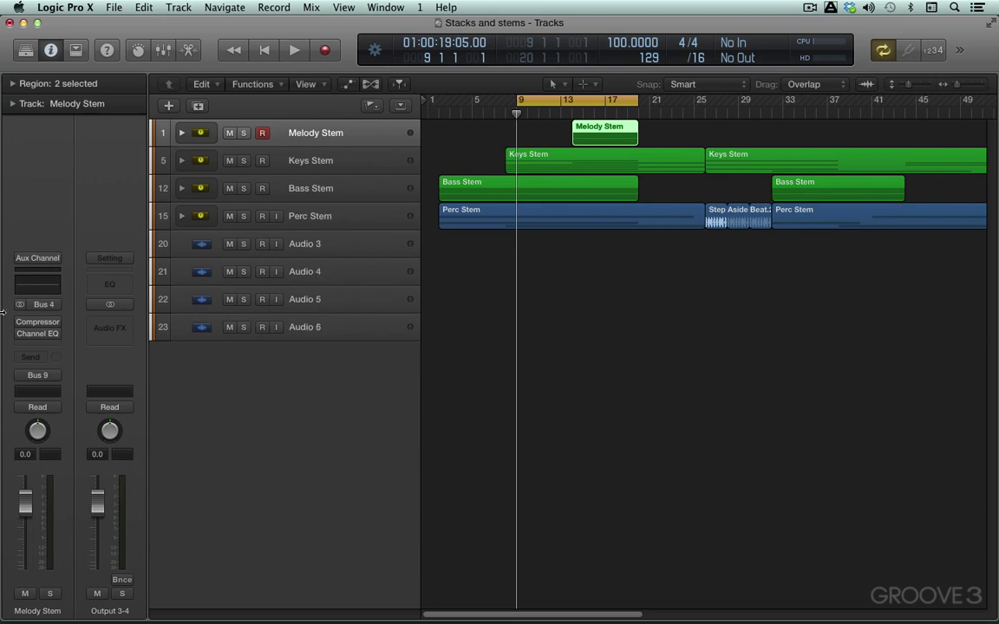
Route the Keys Stem output to Bus 10 and check that Audio 4 receives it
left_click(314, 165)
left_click(39, 378)
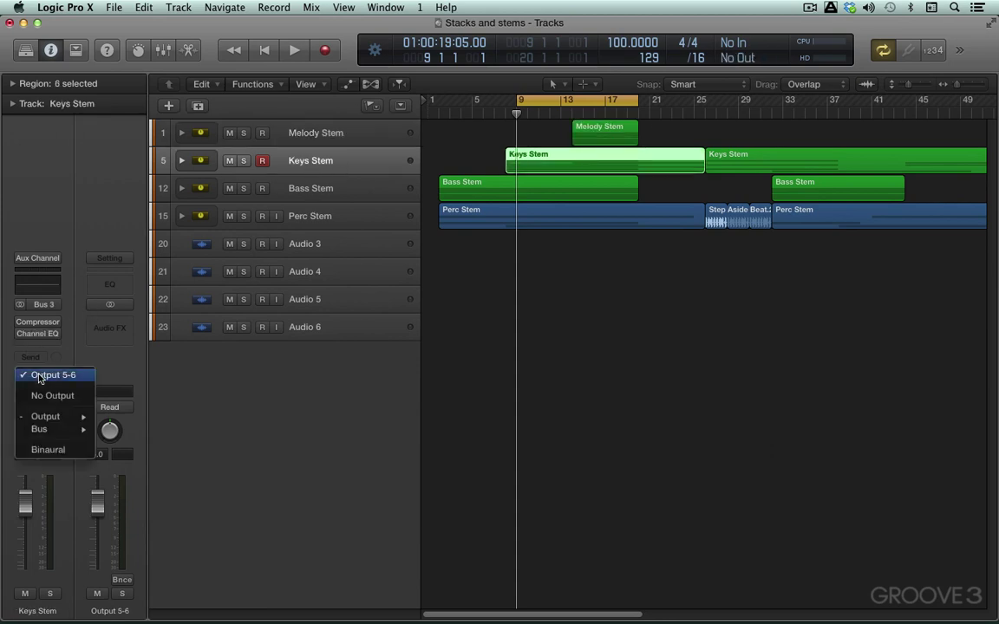
mouse_move(52, 429)
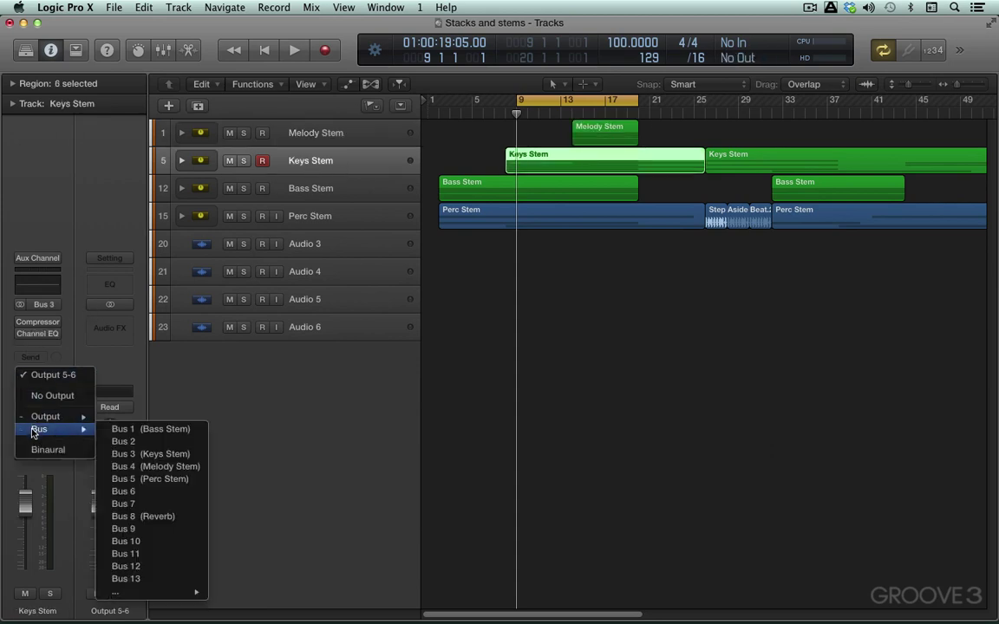
left_click(147, 553)
left_click(304, 278)
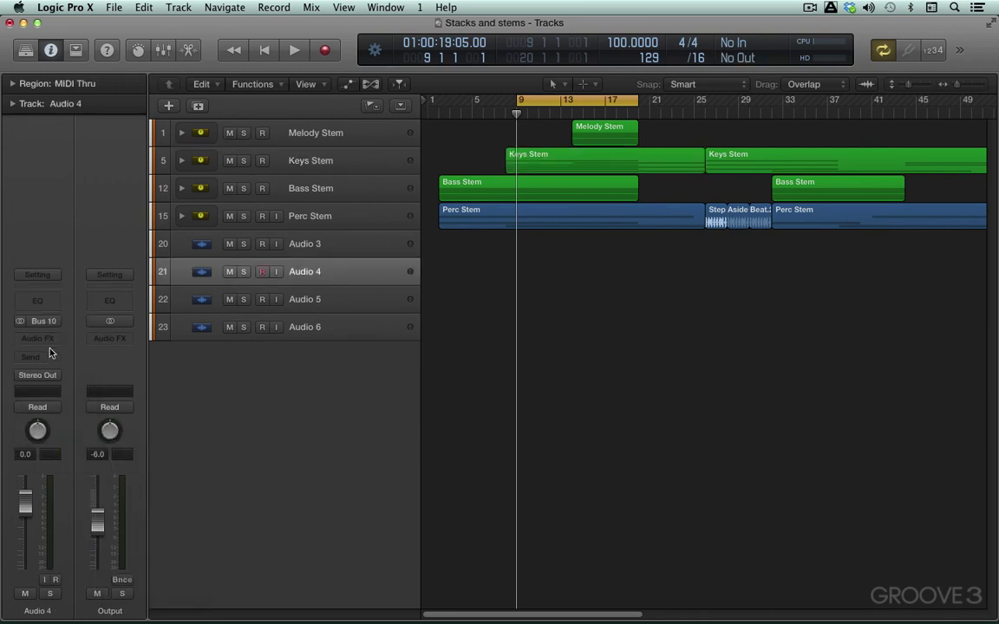
Route the Bass Stem output to Bus 11
left_click(341, 186)
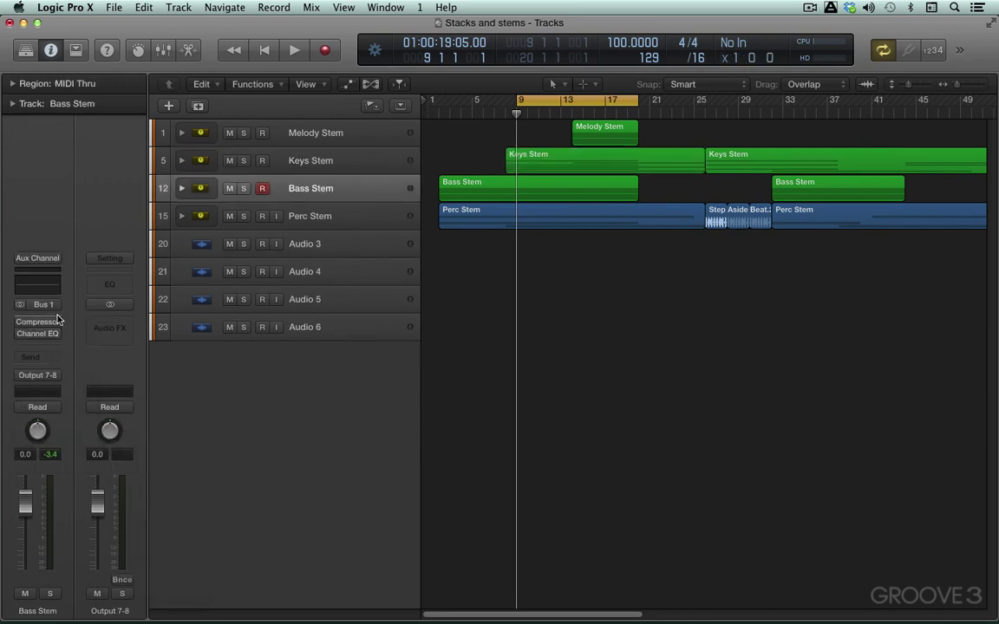
left_click(51, 377)
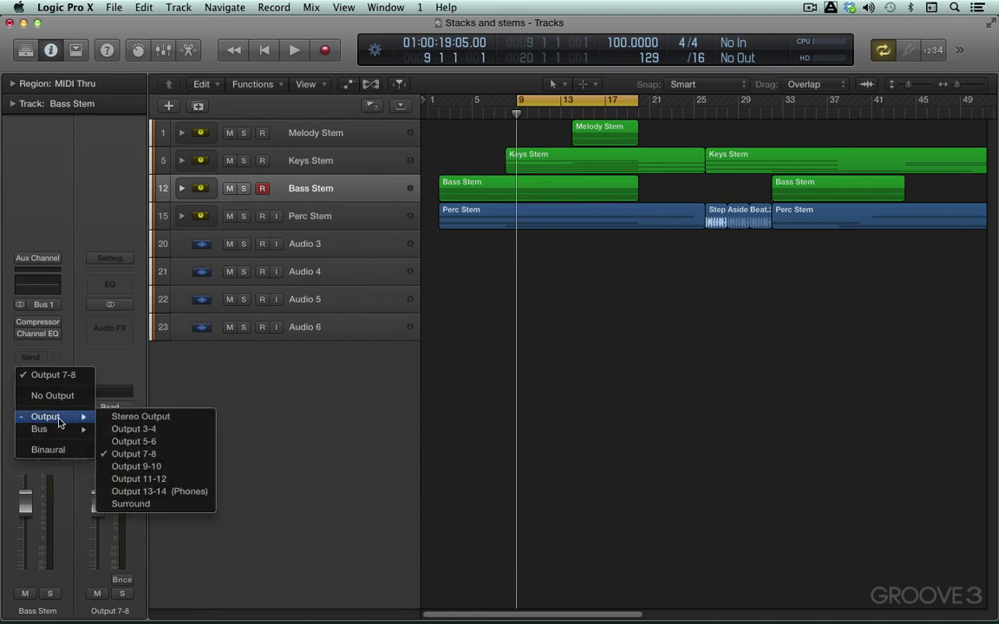
mouse_move(52, 429)
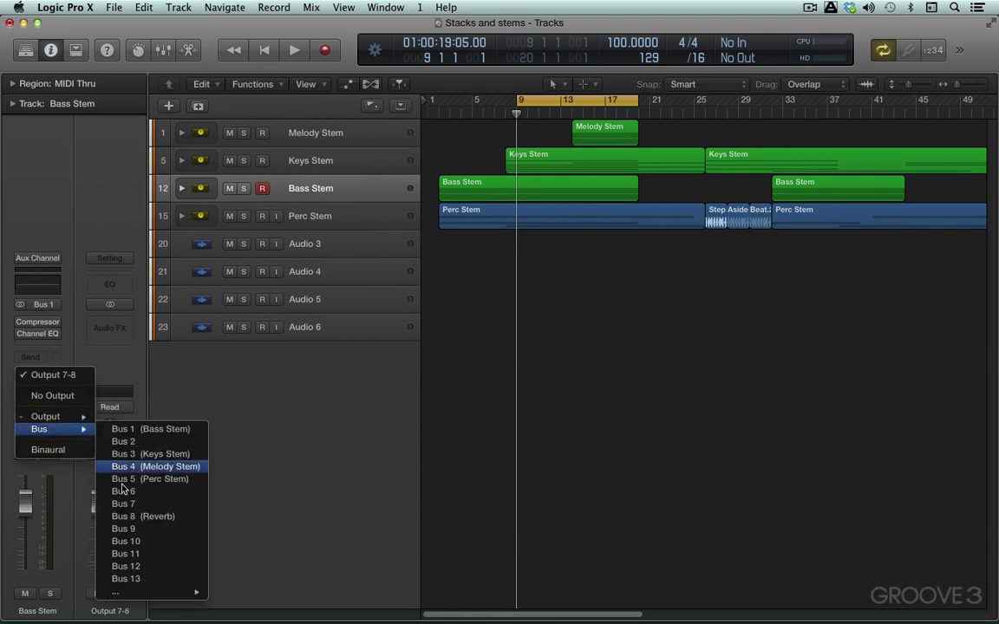
left_click(132, 554)
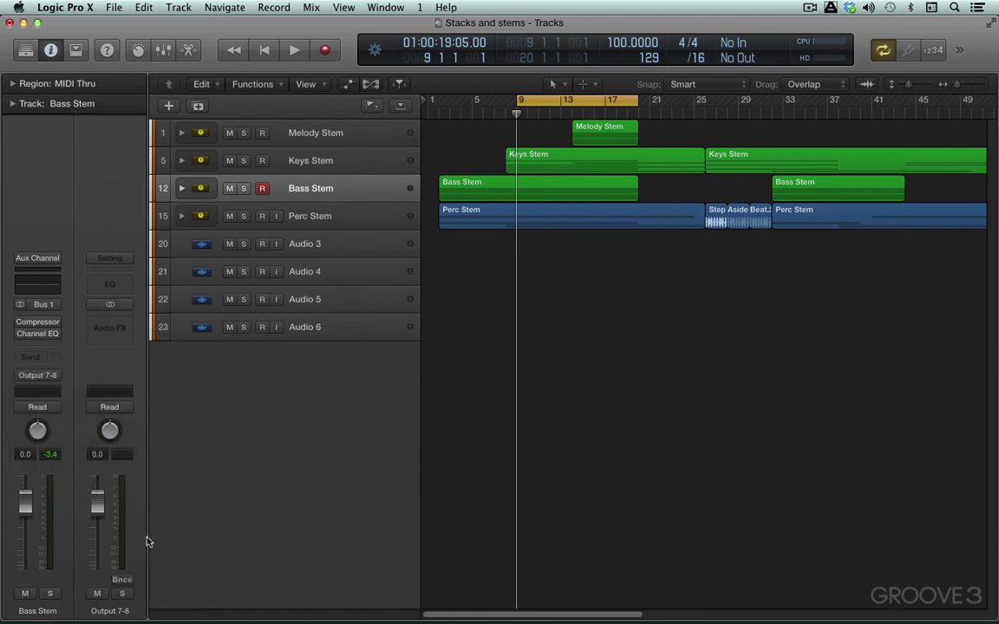
Route the Perc Stem output to Bus 12
left_click(351, 217)
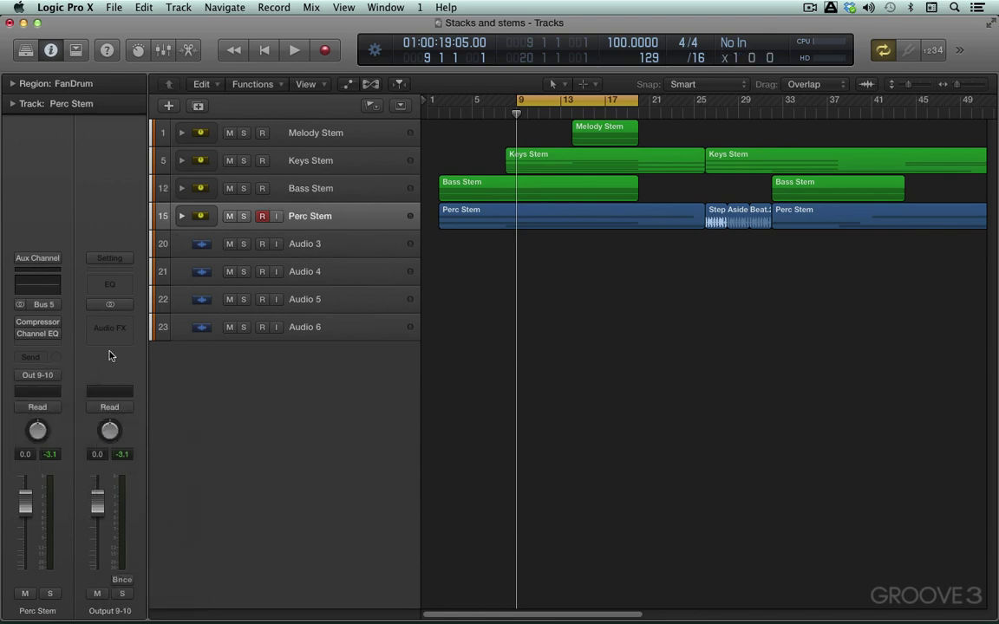
left_click(38, 375)
mouse_move(52, 429)
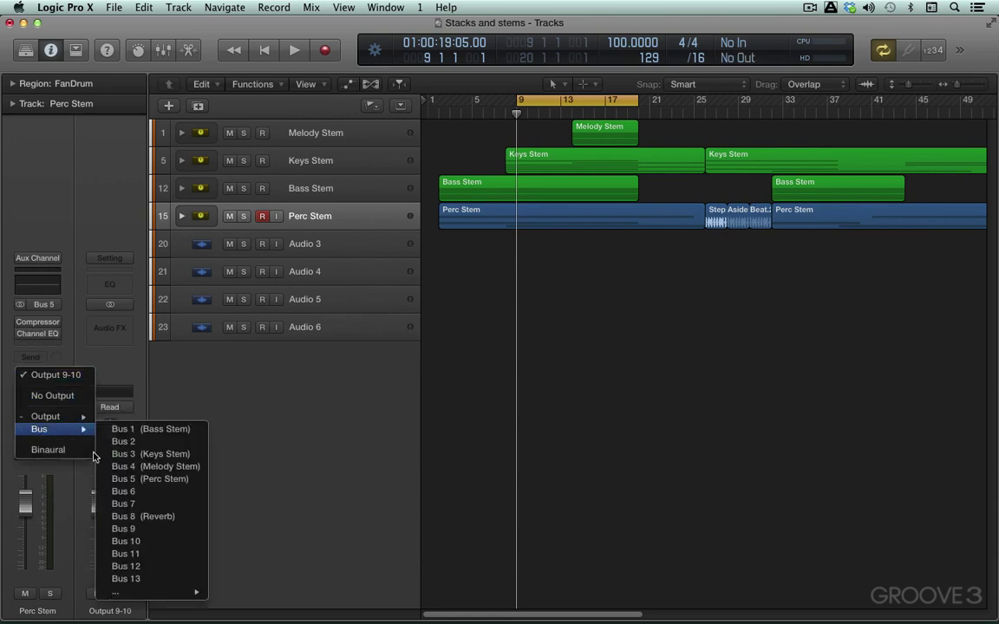
left_click(127, 566)
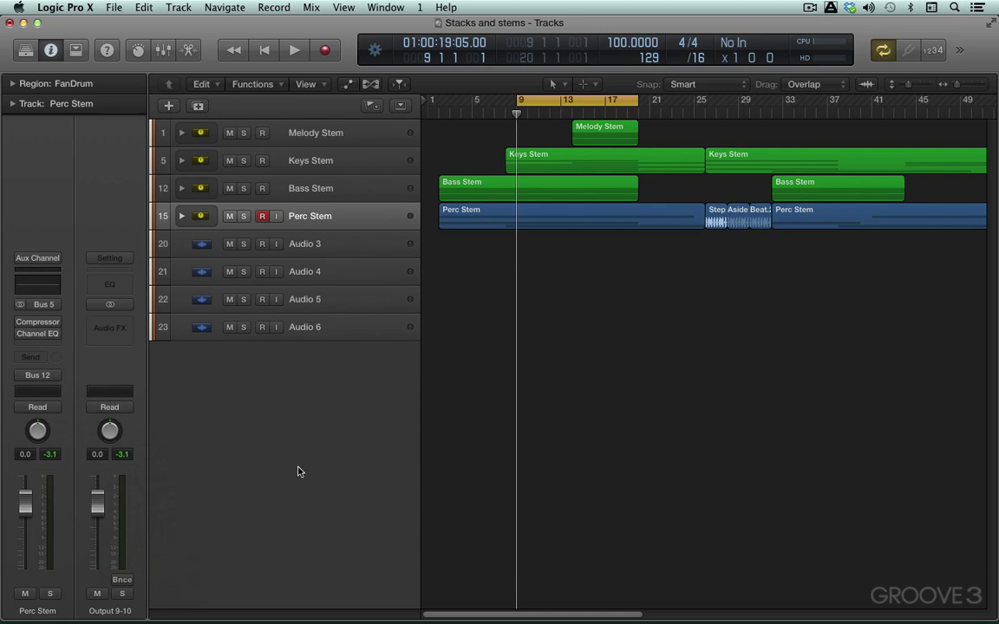
Name Audio 3 through Audio 6 as Melody, Keys, Bass and Perc in order
double_click(304, 246)
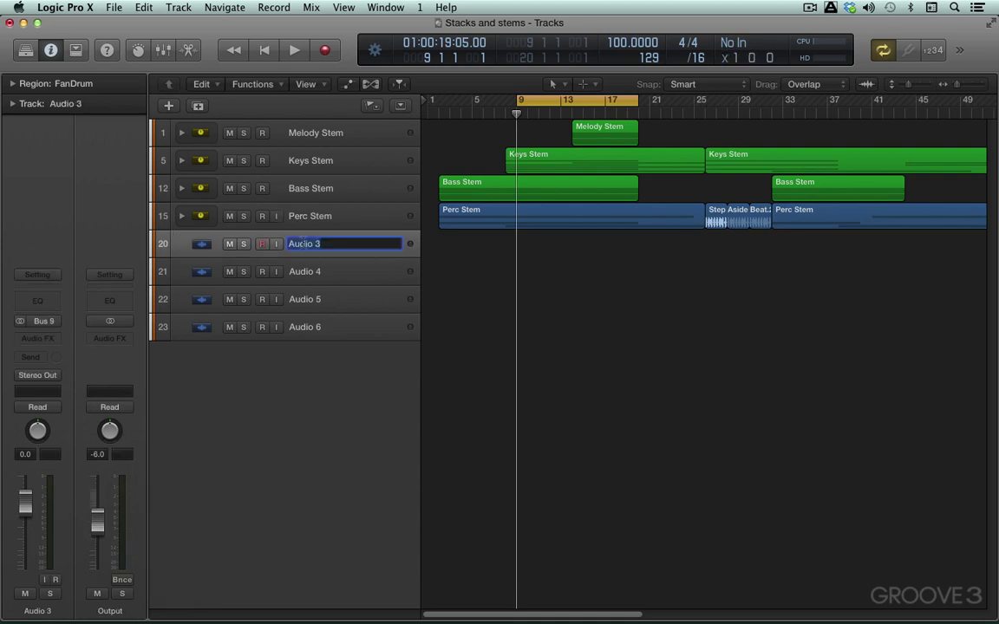
type("Me")
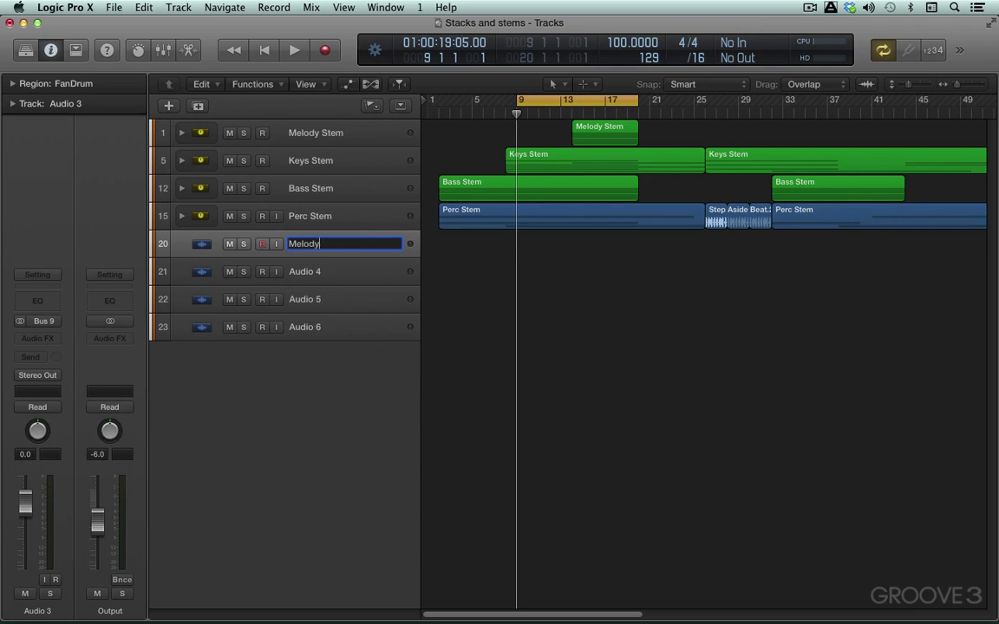
type("lody")
key("Tab")
type("Ke")
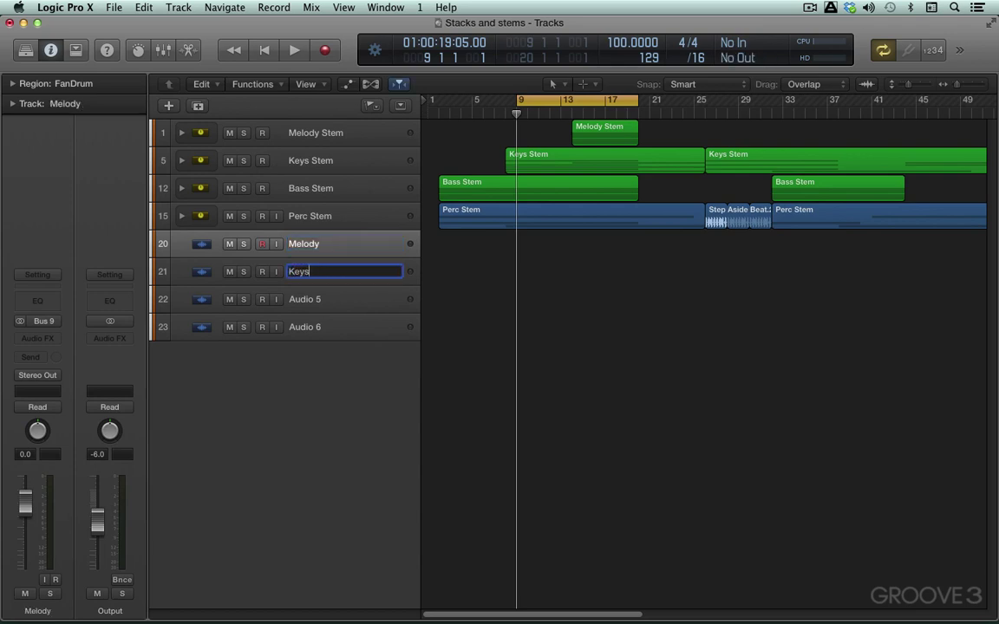
key("Tab")
type("B")
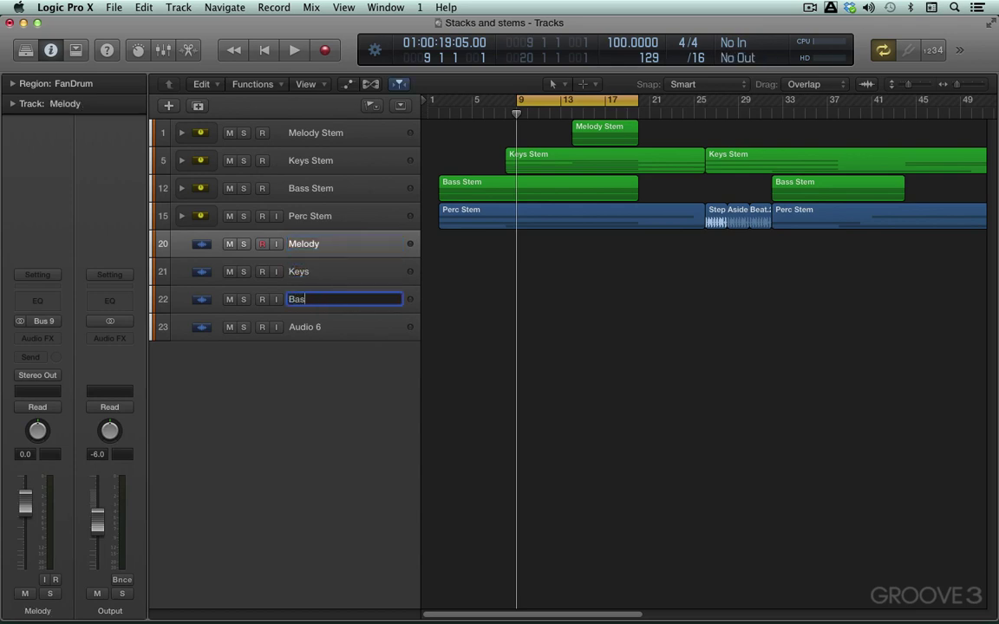
type("ass")
key("Tab")
type("P")
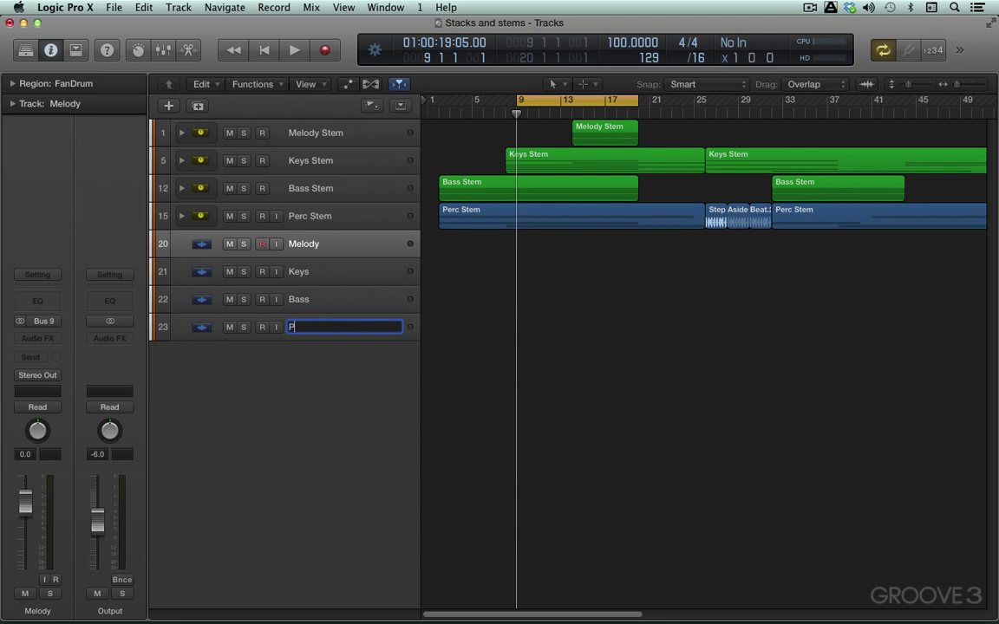
type("erc")
key("Return")
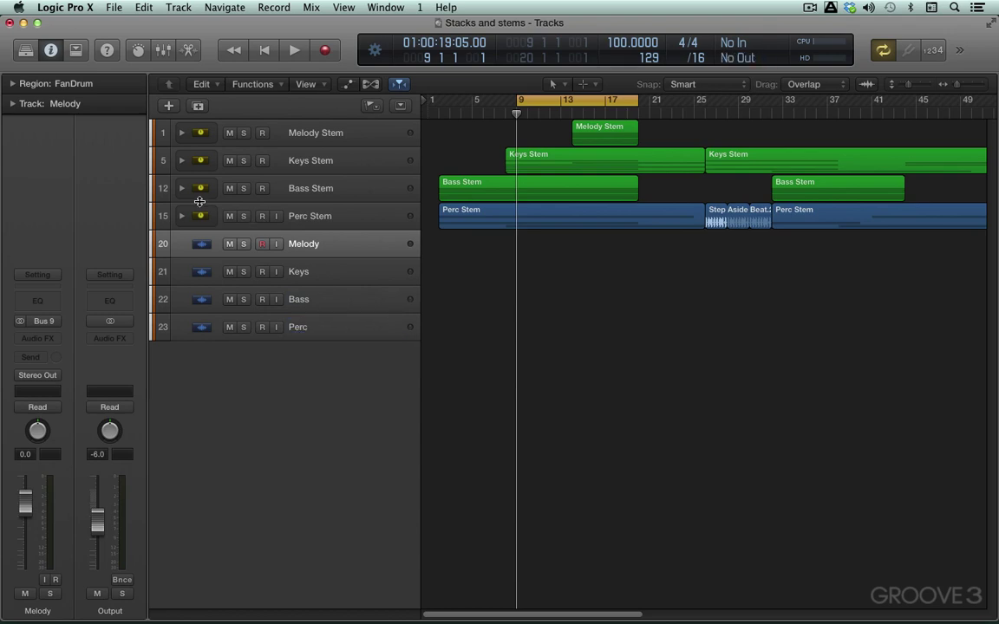
Record-enable the Melody, Keys, Bass and Perc audio tracks
left_click(262, 244)
left_click(262, 272)
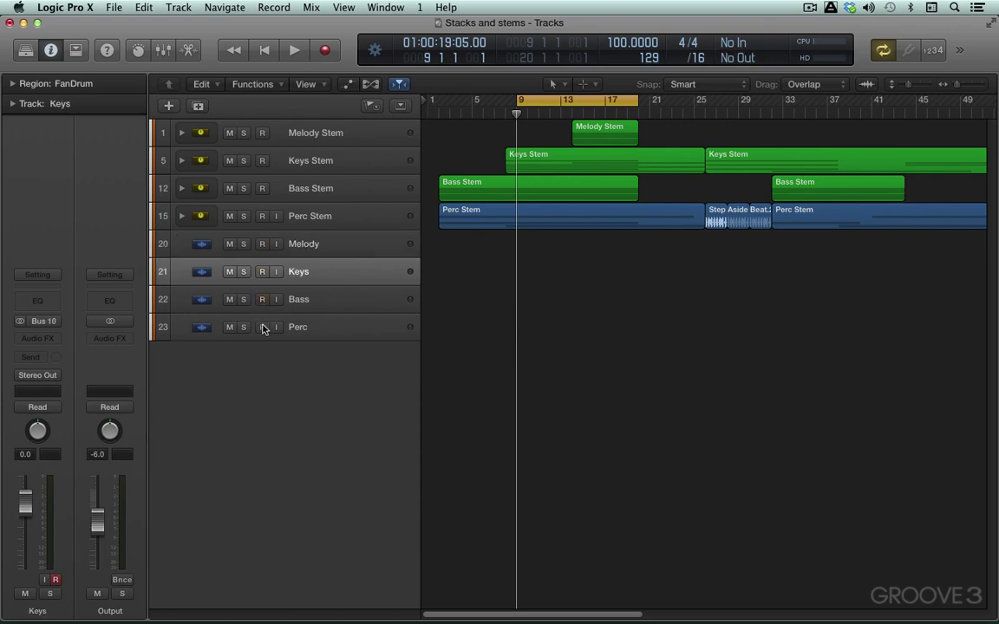
left_click(262, 326)
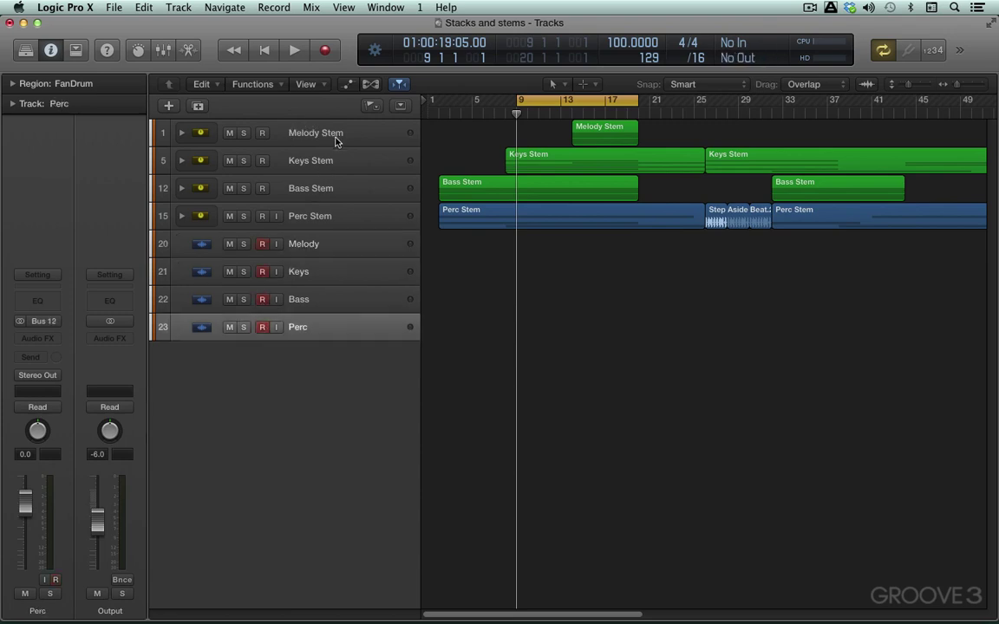
key("alt+shift+r")
Play briefly to check the incoming stem levels, then return the playhead to bar 9
key("space")
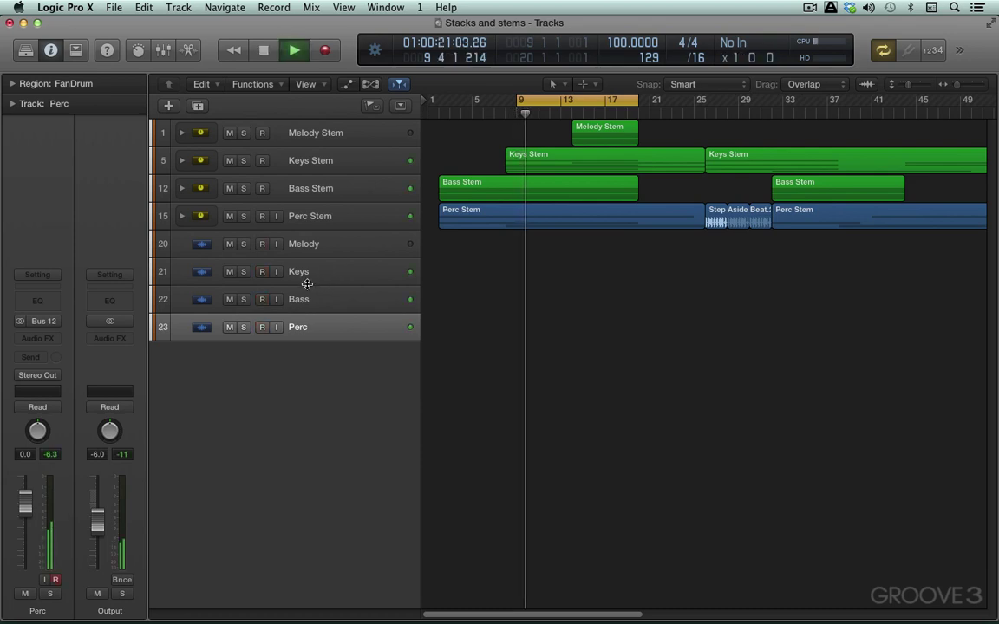
key("space")
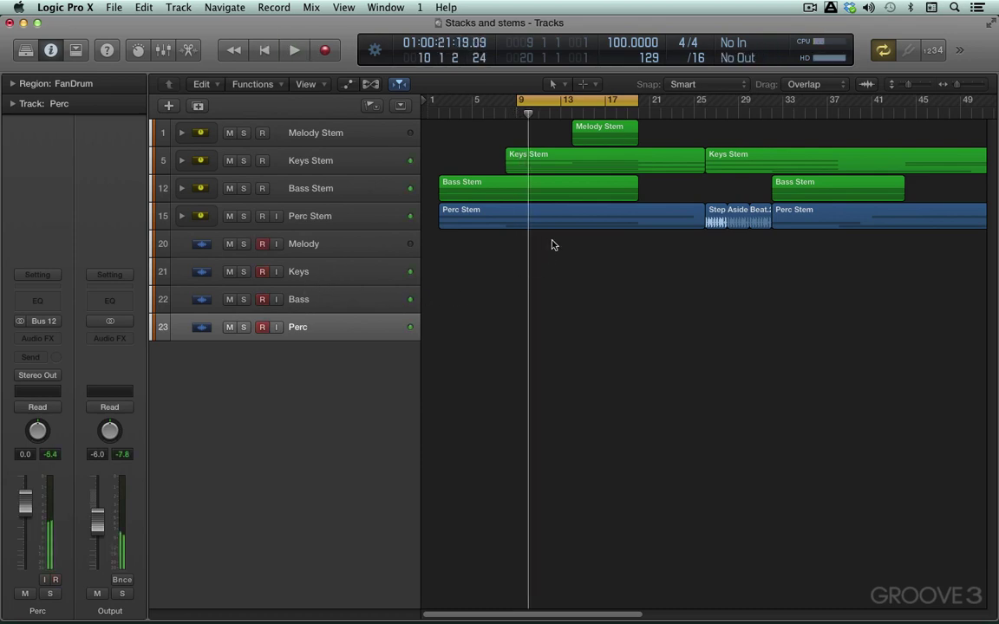
key("alt+shift+r")
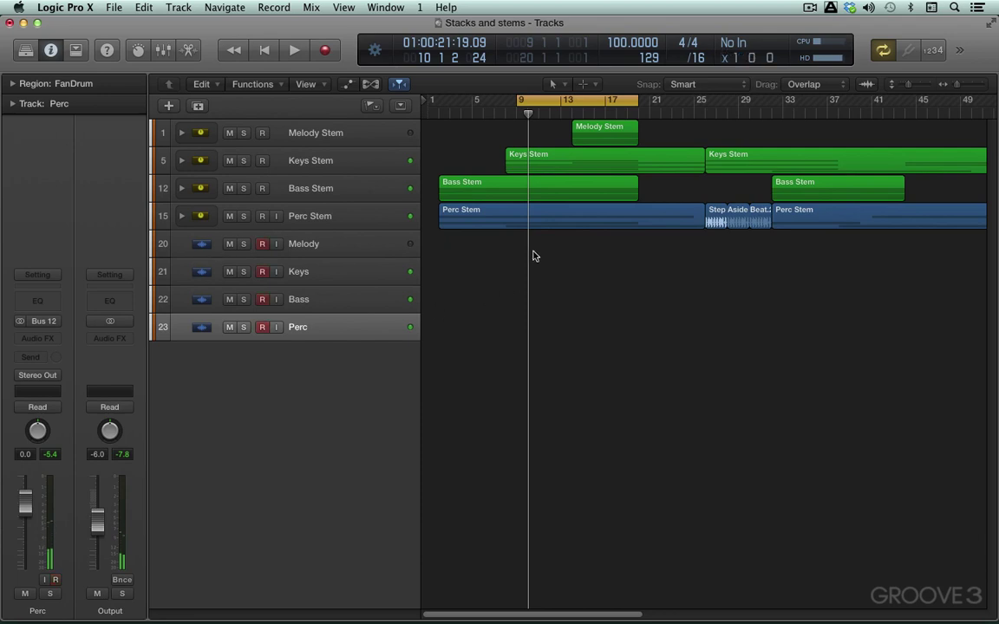
key("Return")
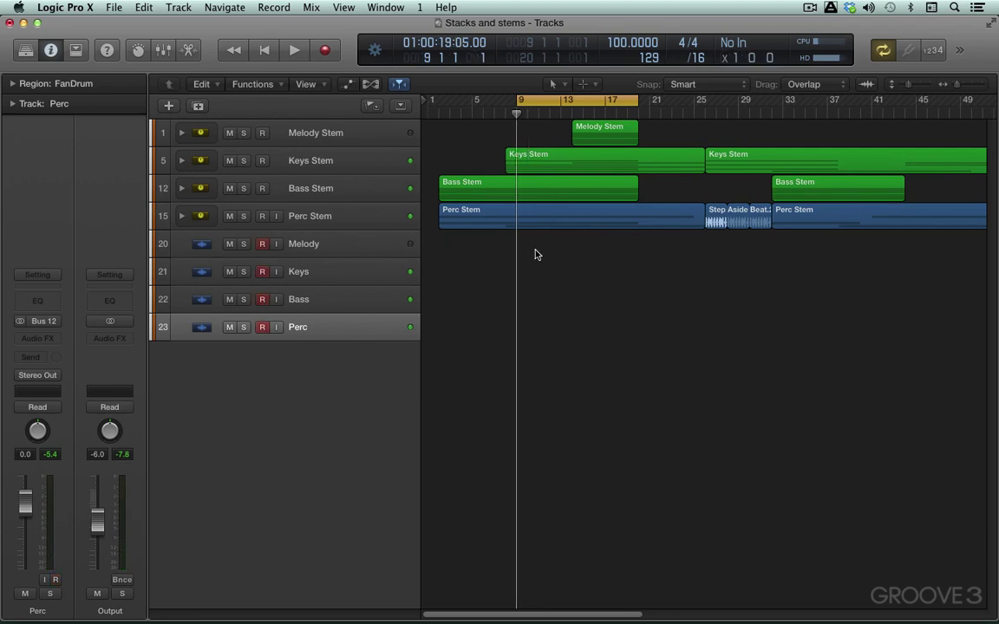
Toggle count-in and record the four stems from bar 9 through bar 20
left_click(935, 52)
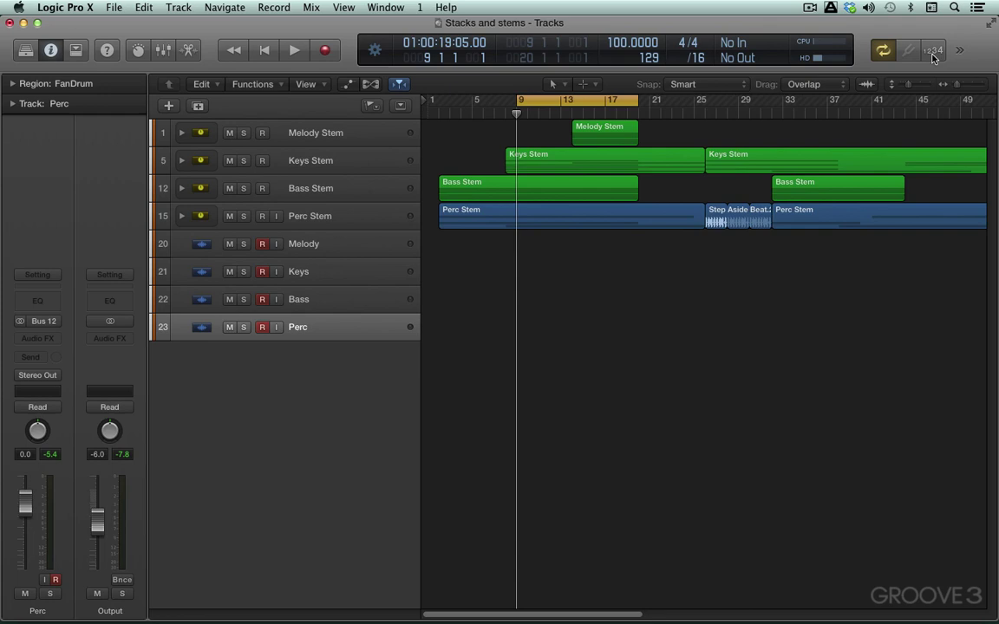
key("r")
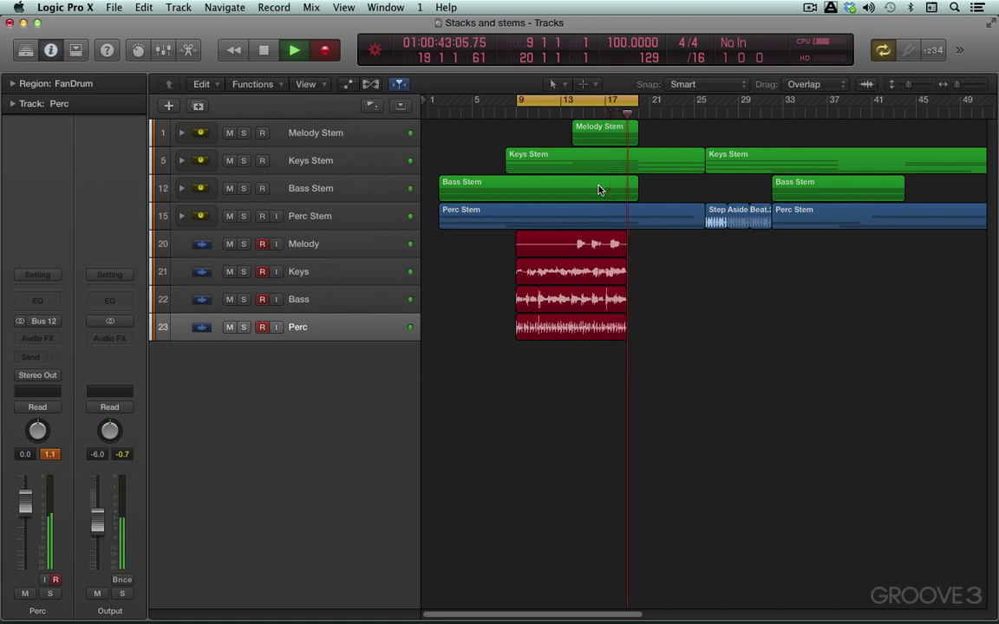
key("space")
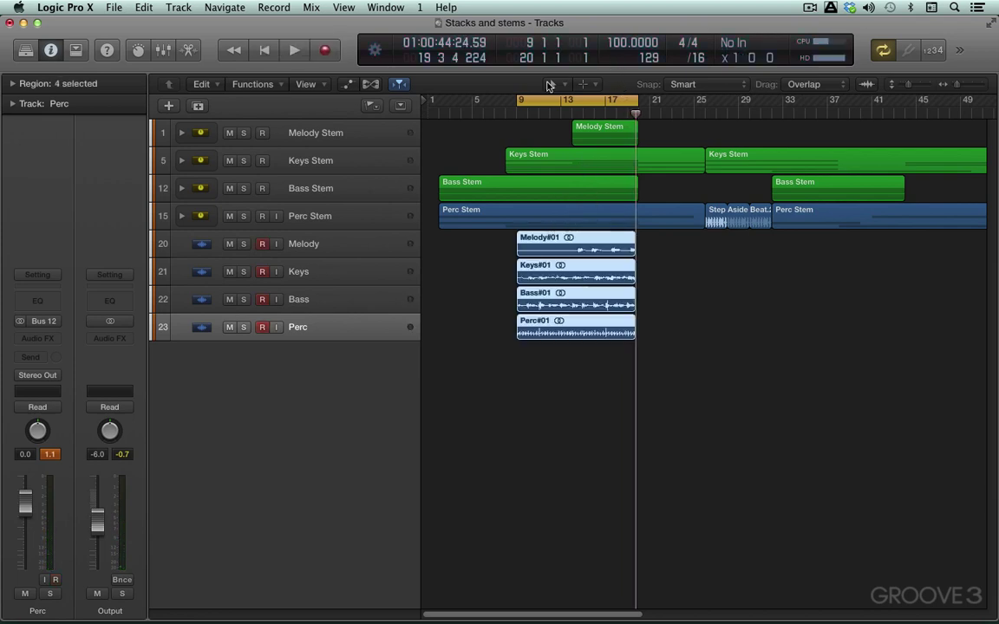
Deselect the recorded regions and turn off record-enable on the stem audio tracks
left_click(500, 372)
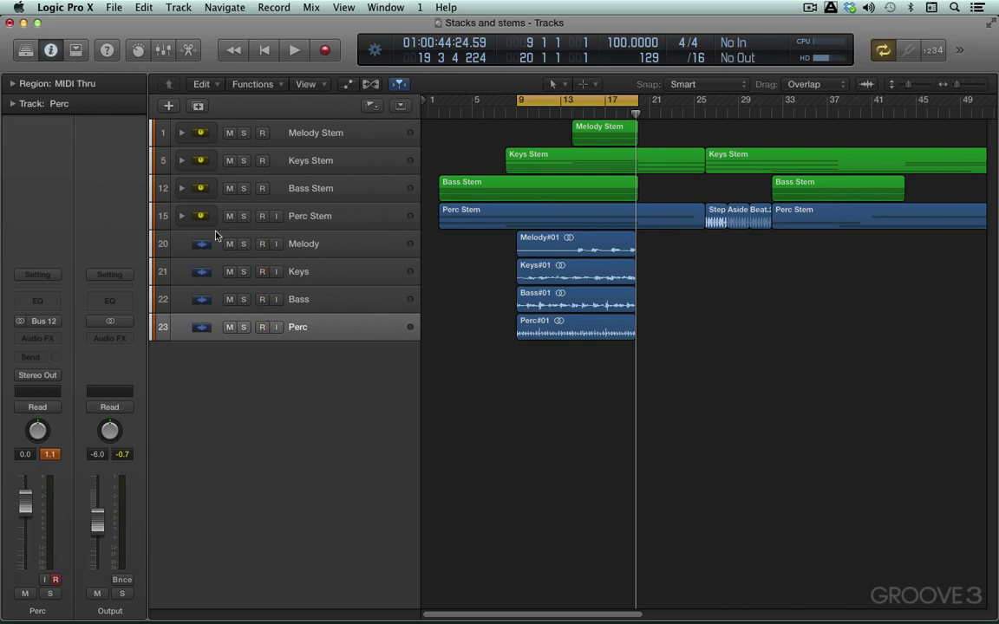
left_click(265, 250, "shift")
left_click(299, 423)
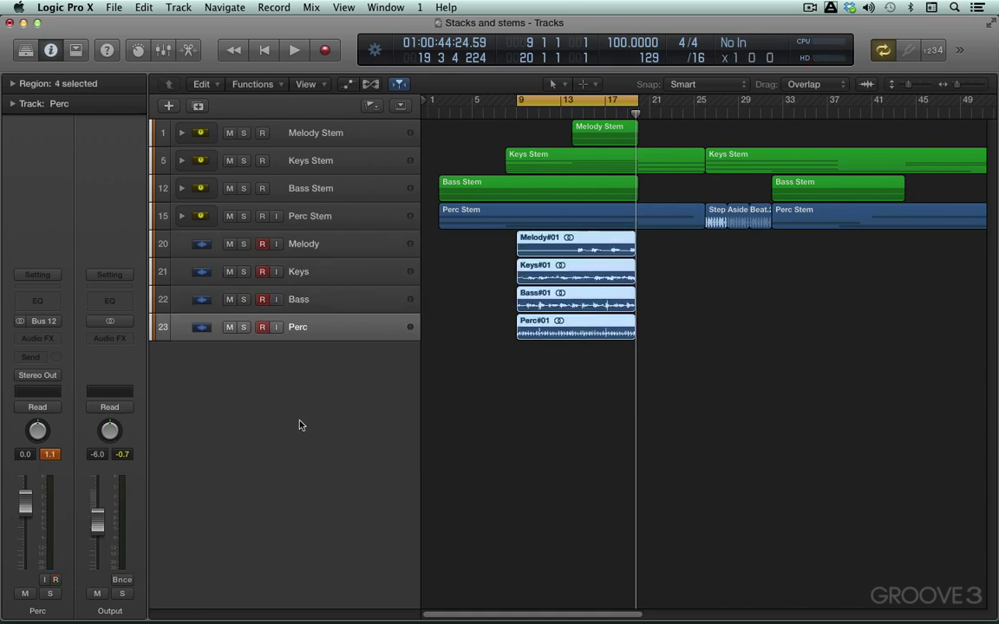
left_click(262, 328)
left_click(262, 327)
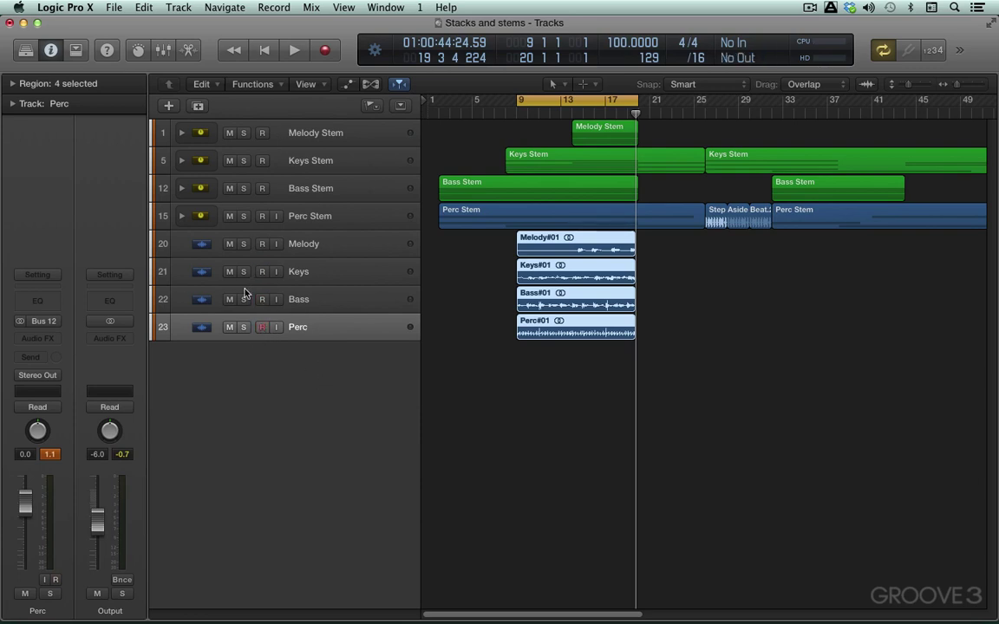
left_click(492, 279)
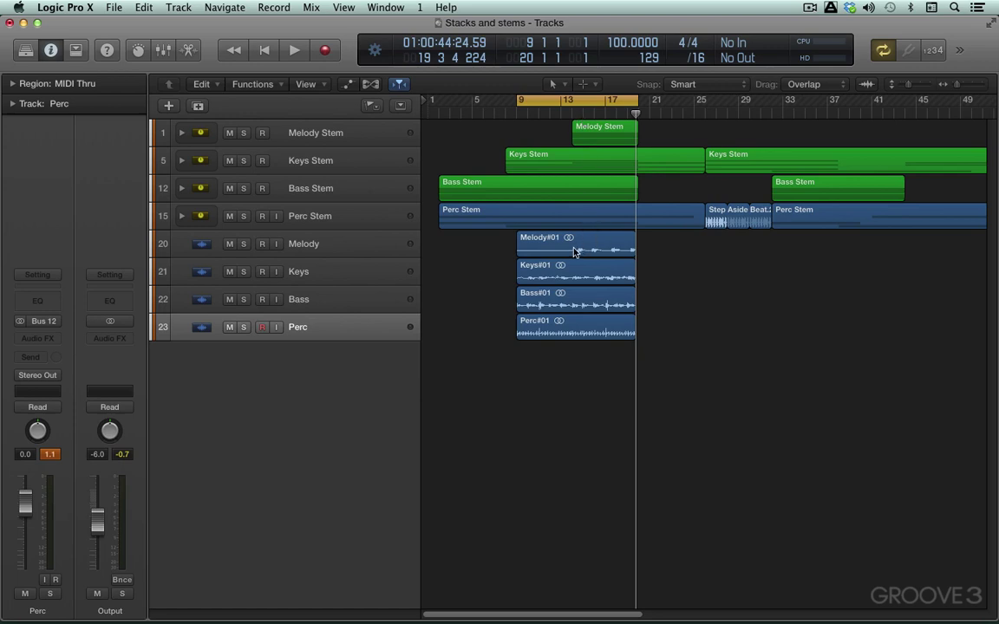
Play back the new recordings from bar 9, then stop
left_click(523, 115)
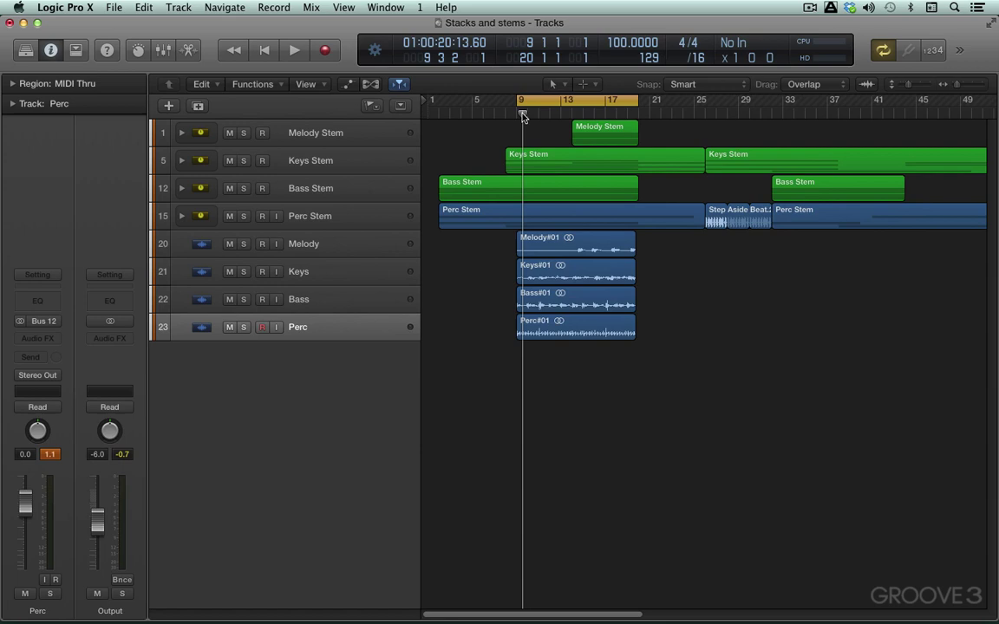
key("space")
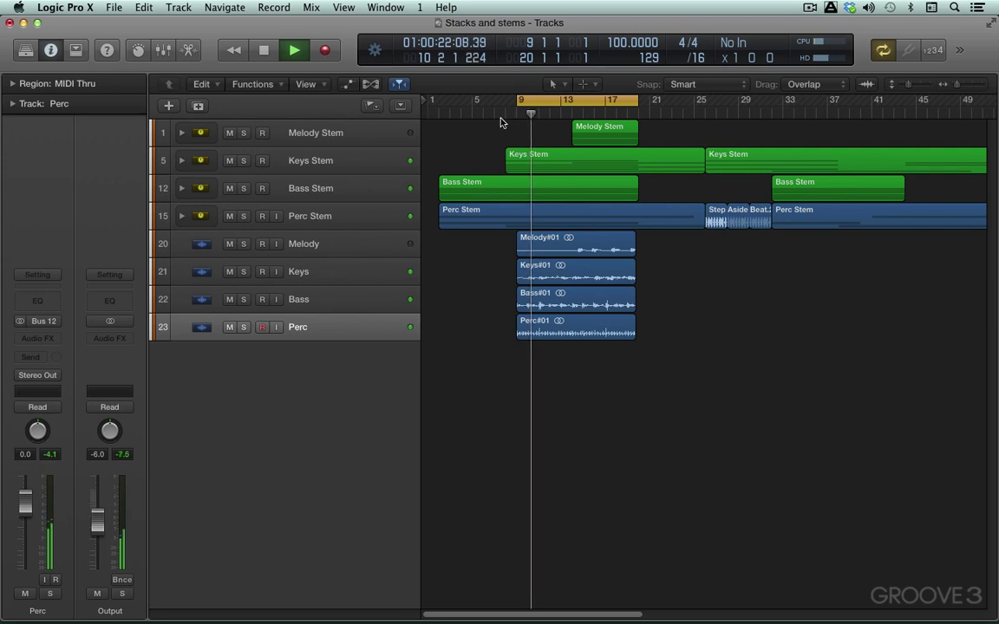
key("space")
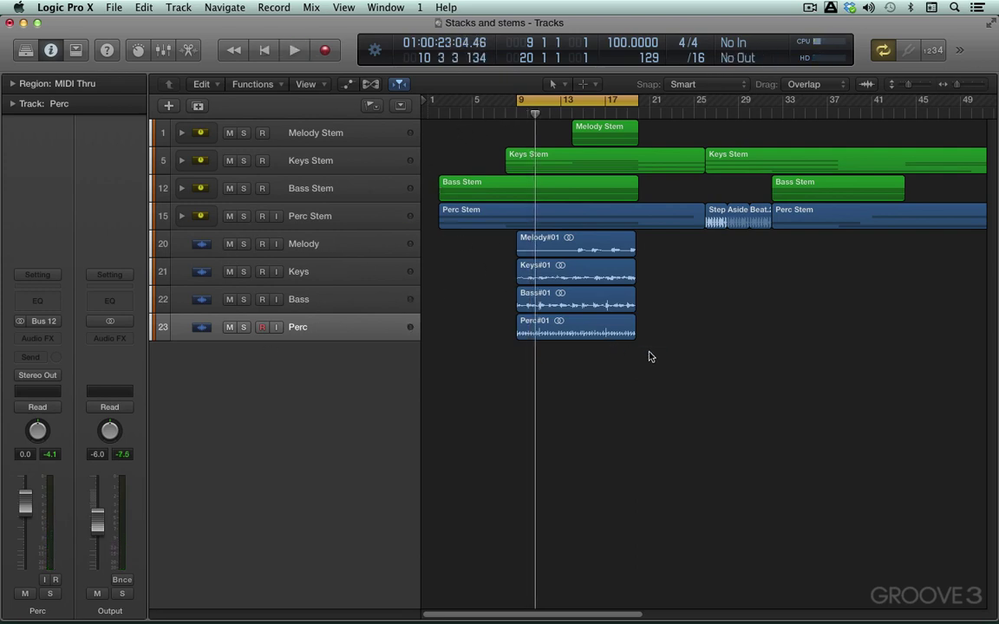
Open the Project Audio browser and collapse its entries to list Melody#01.aif, Keys#01.aif, Bass#01.aif and Perc#01.aif
key("f")
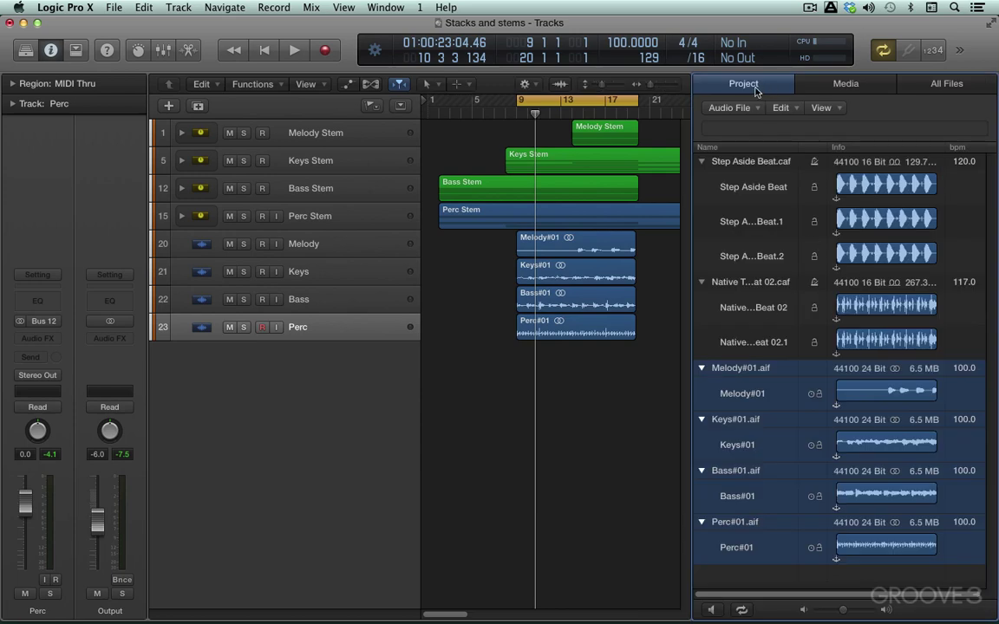
left_click(701, 368, "alt")
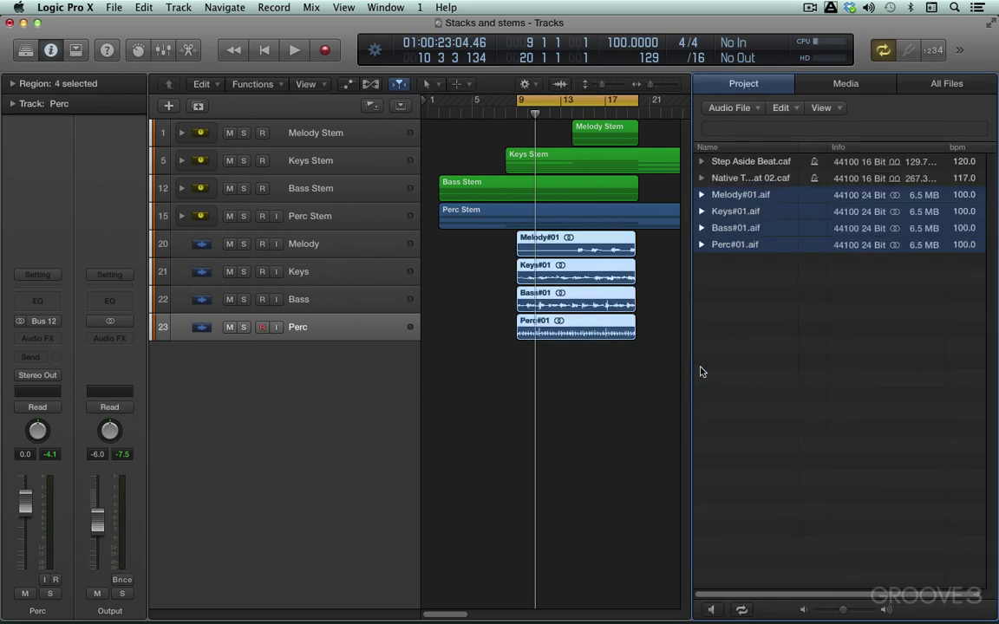
left_click(744, 299)
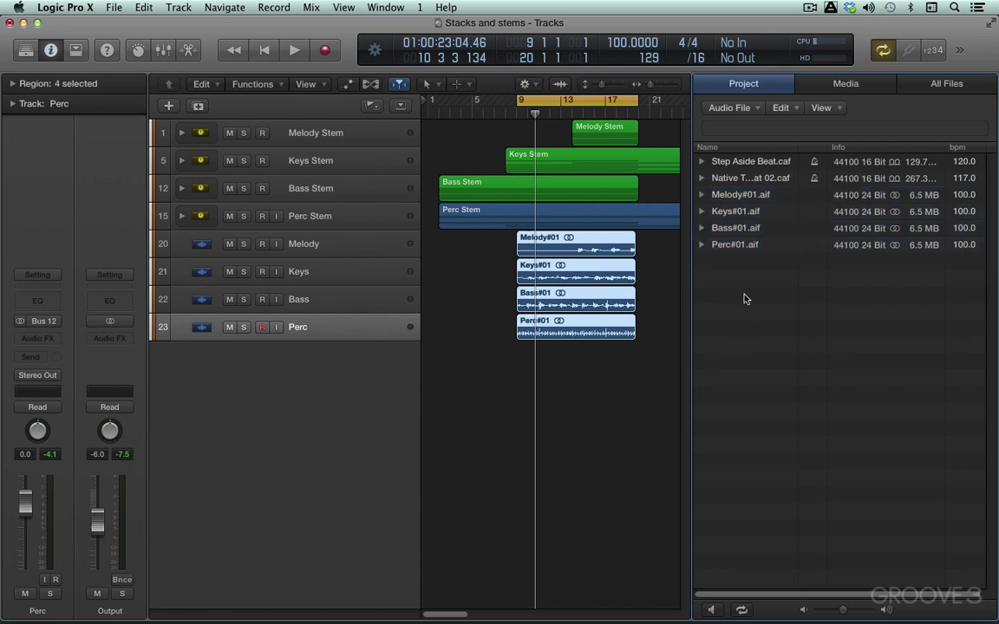
left_click(701, 228, "alt")
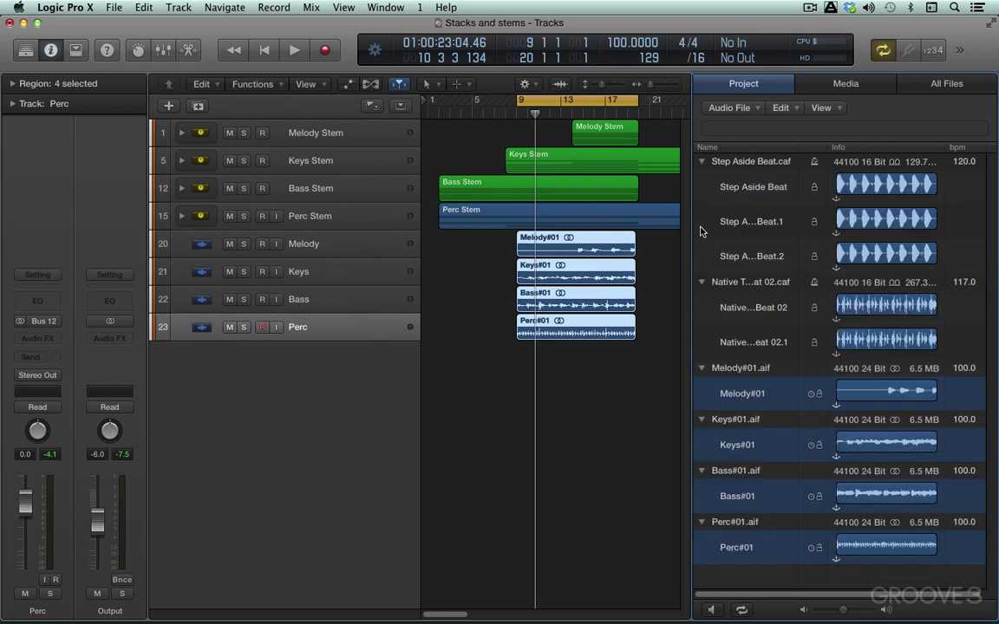
left_click(702, 161, "alt")
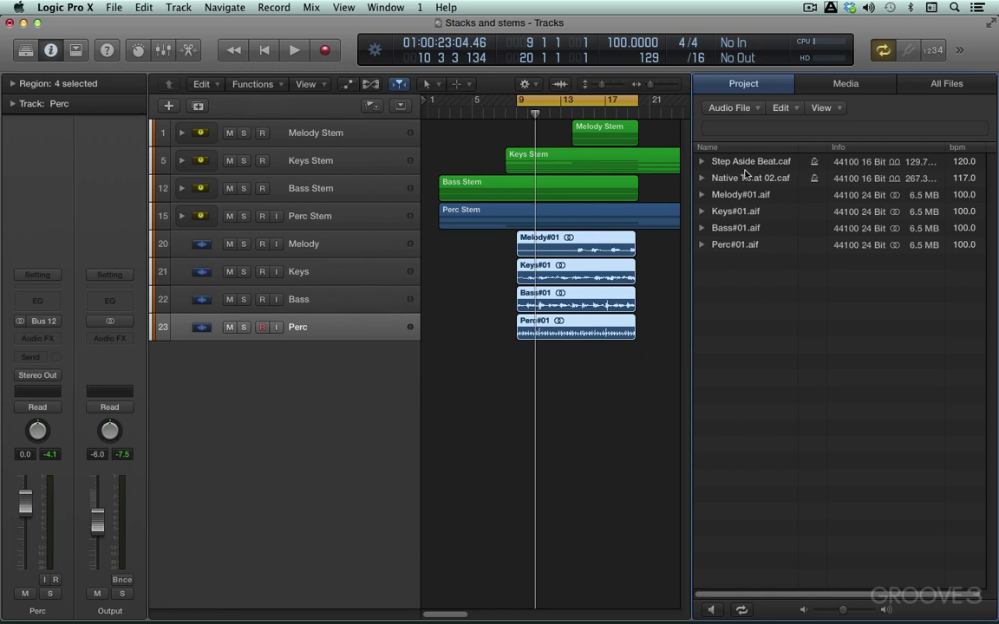